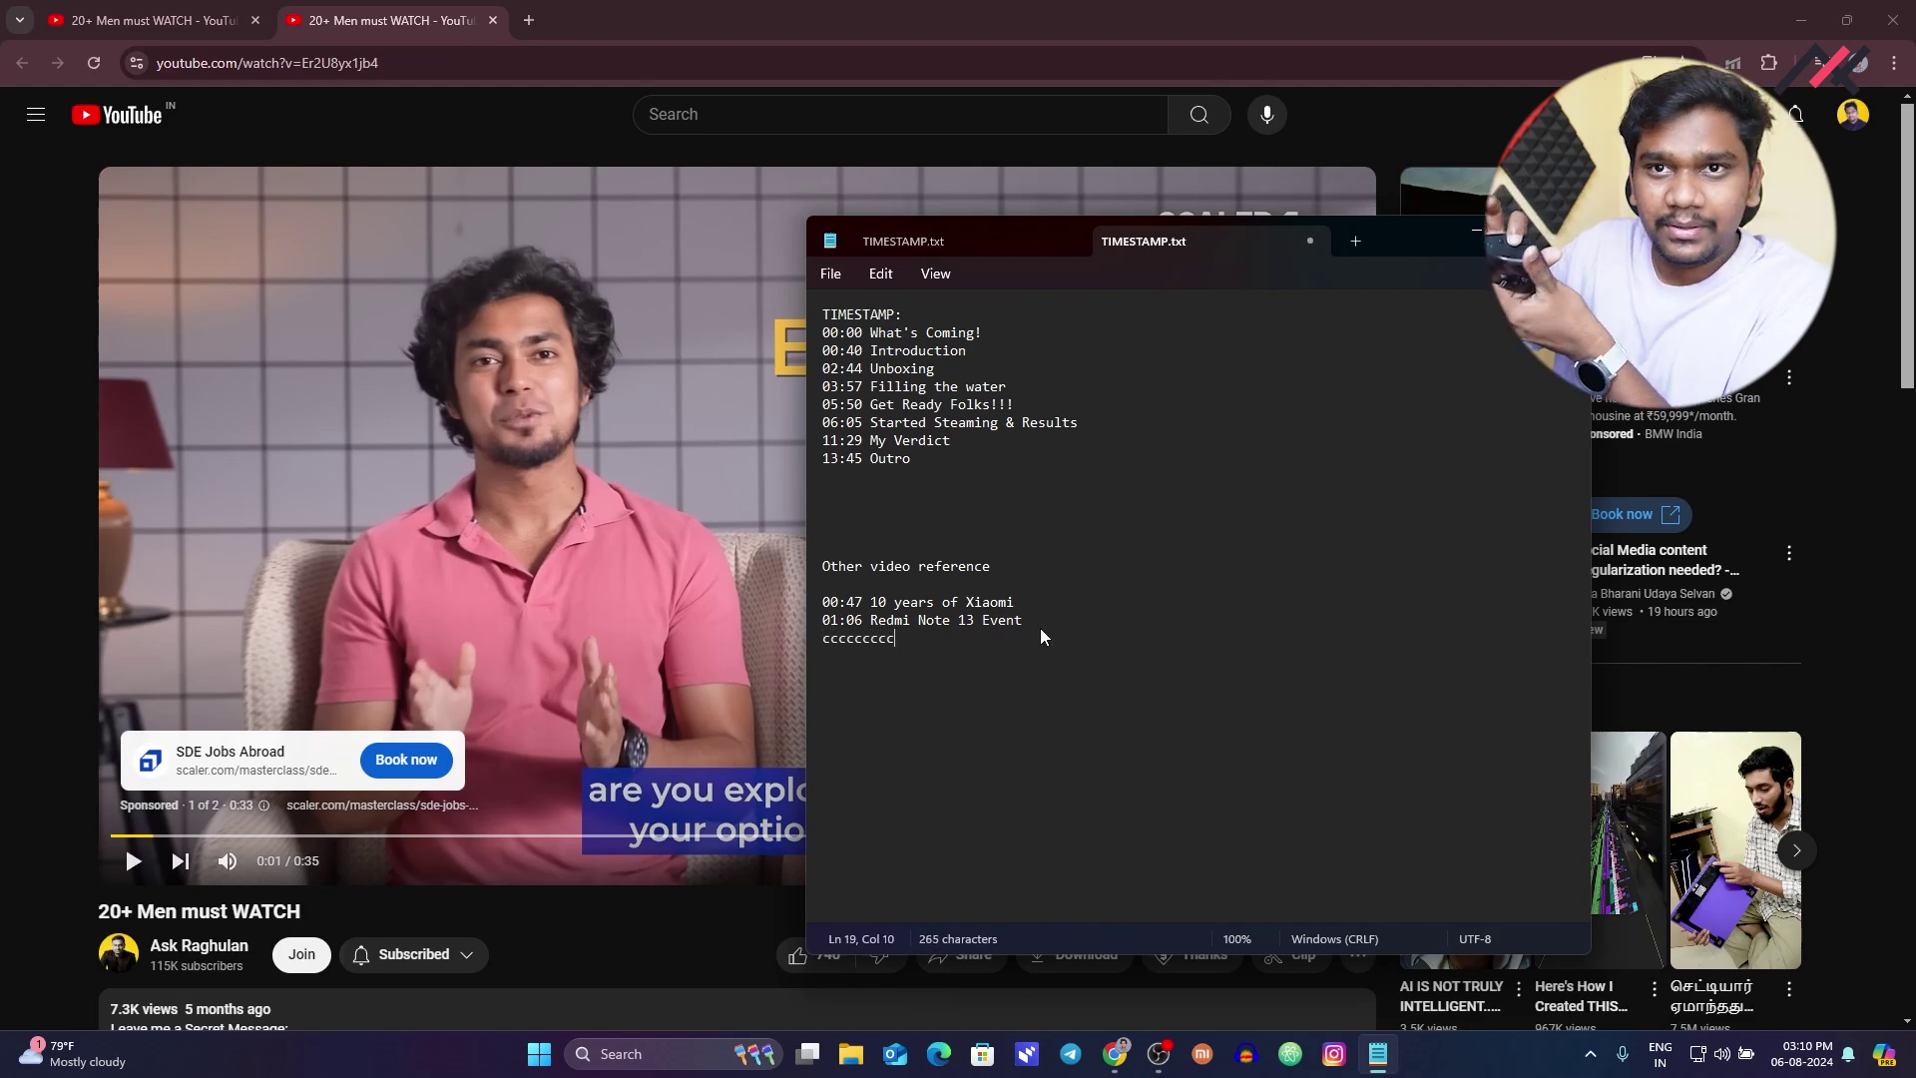
type("cvvvvvvvv")
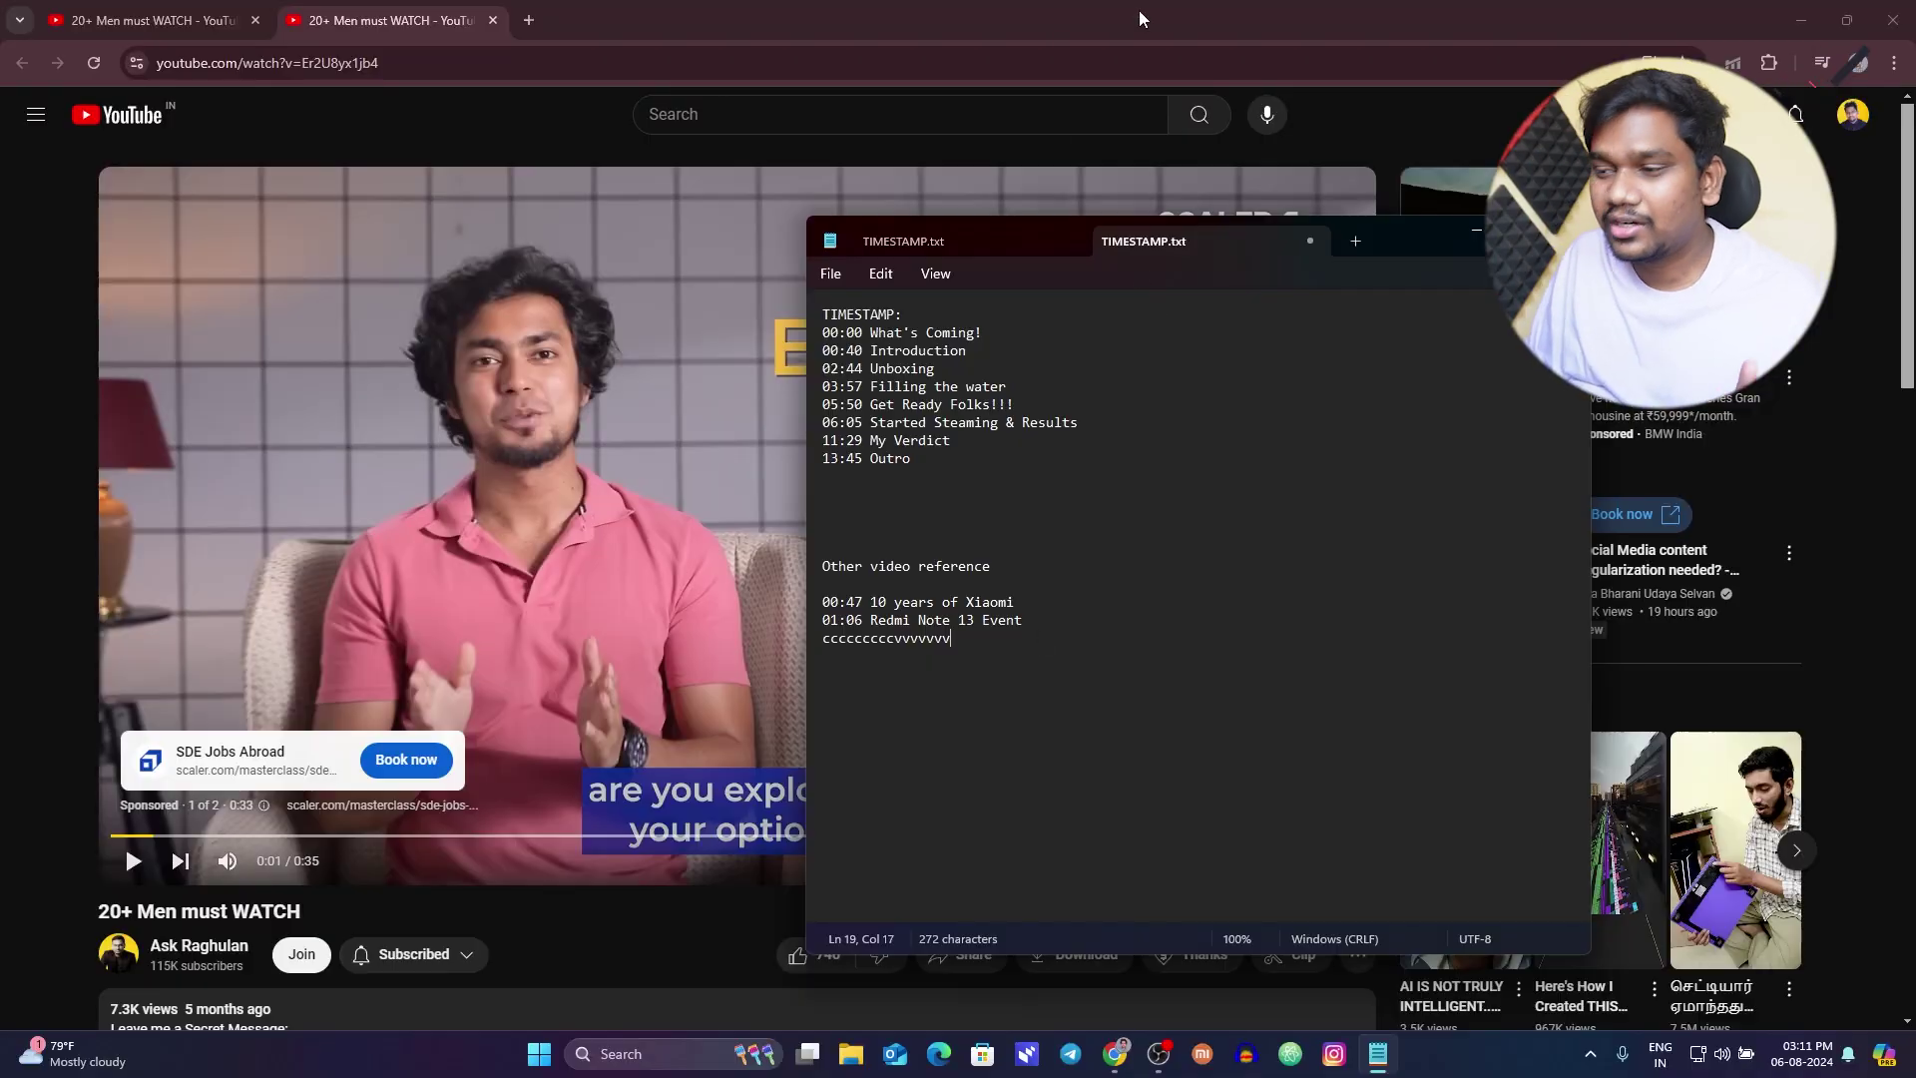
Search 'mouse manager' in a new tab and download Mouse Manager v2.5 from the RealityRipple page
left_click(1474, 236)
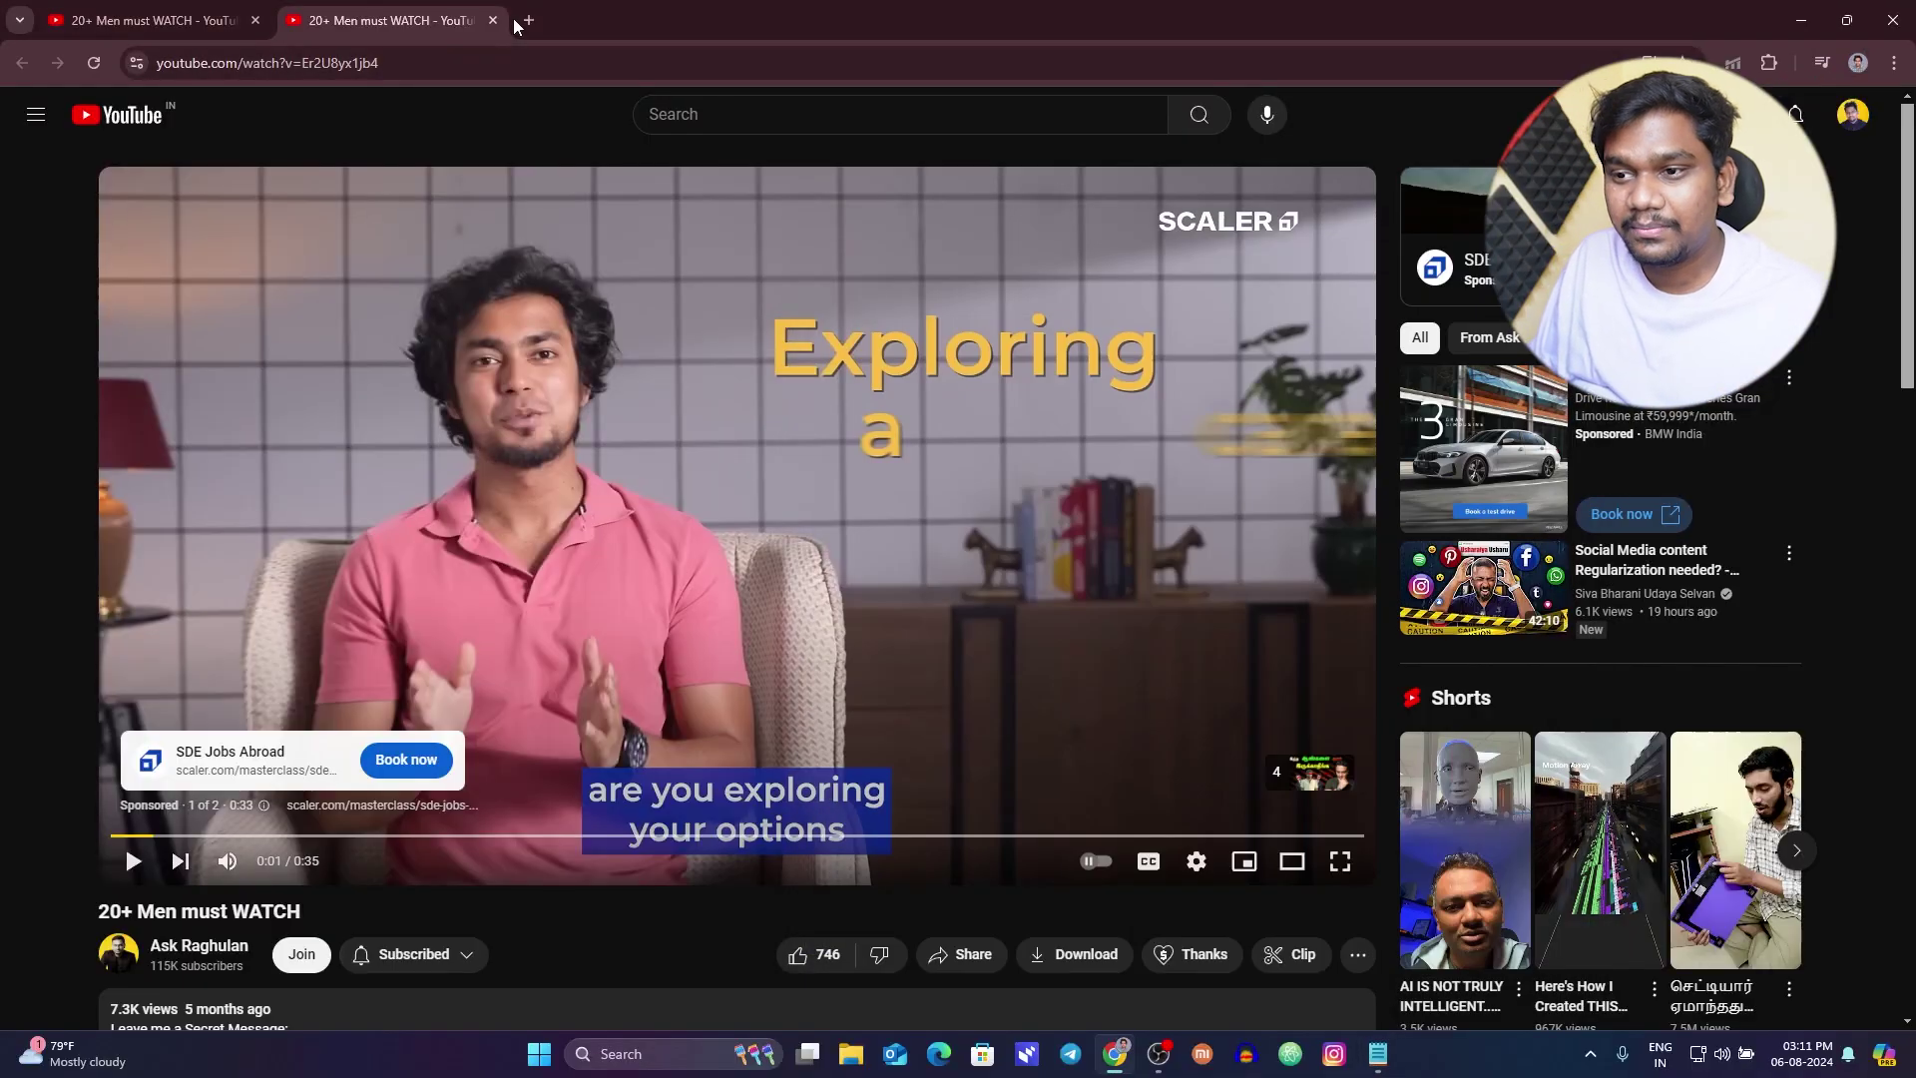
left_click(527, 20)
type("mous")
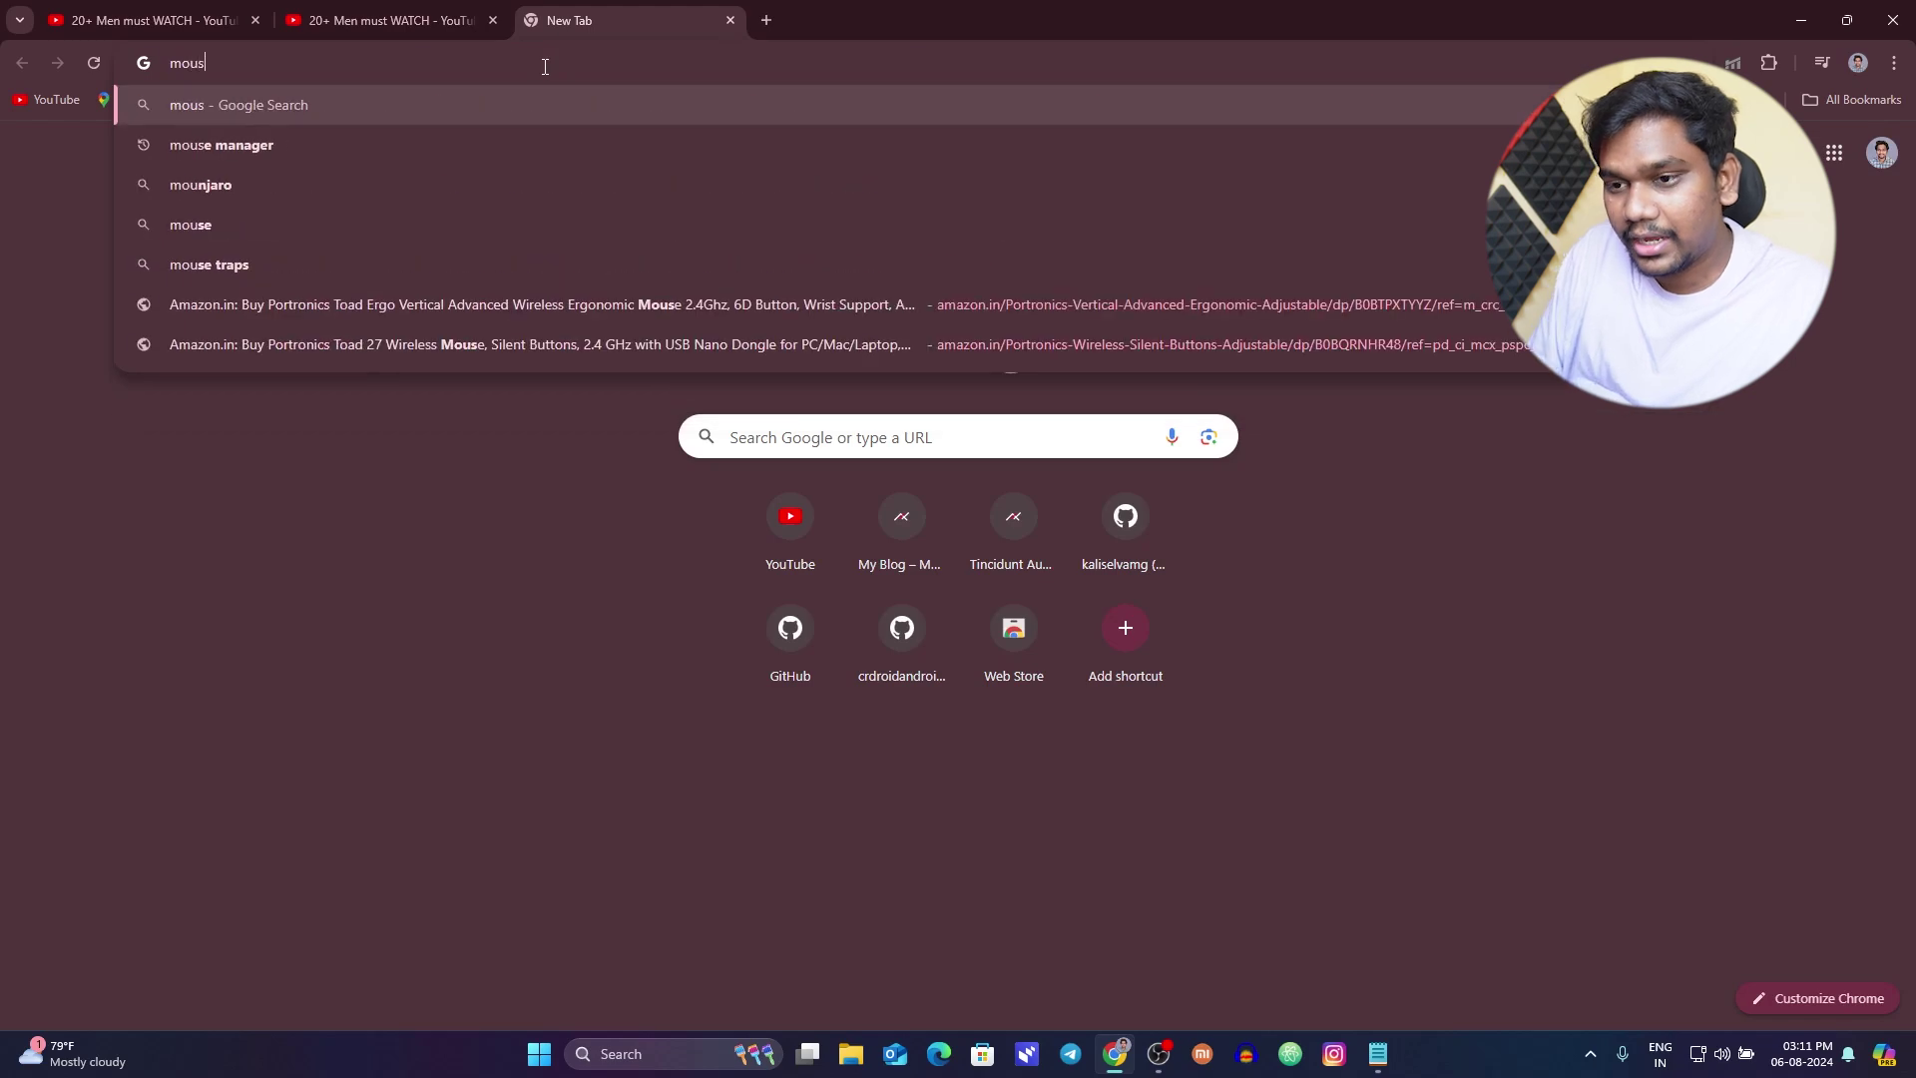
type("e manager")
key("Return")
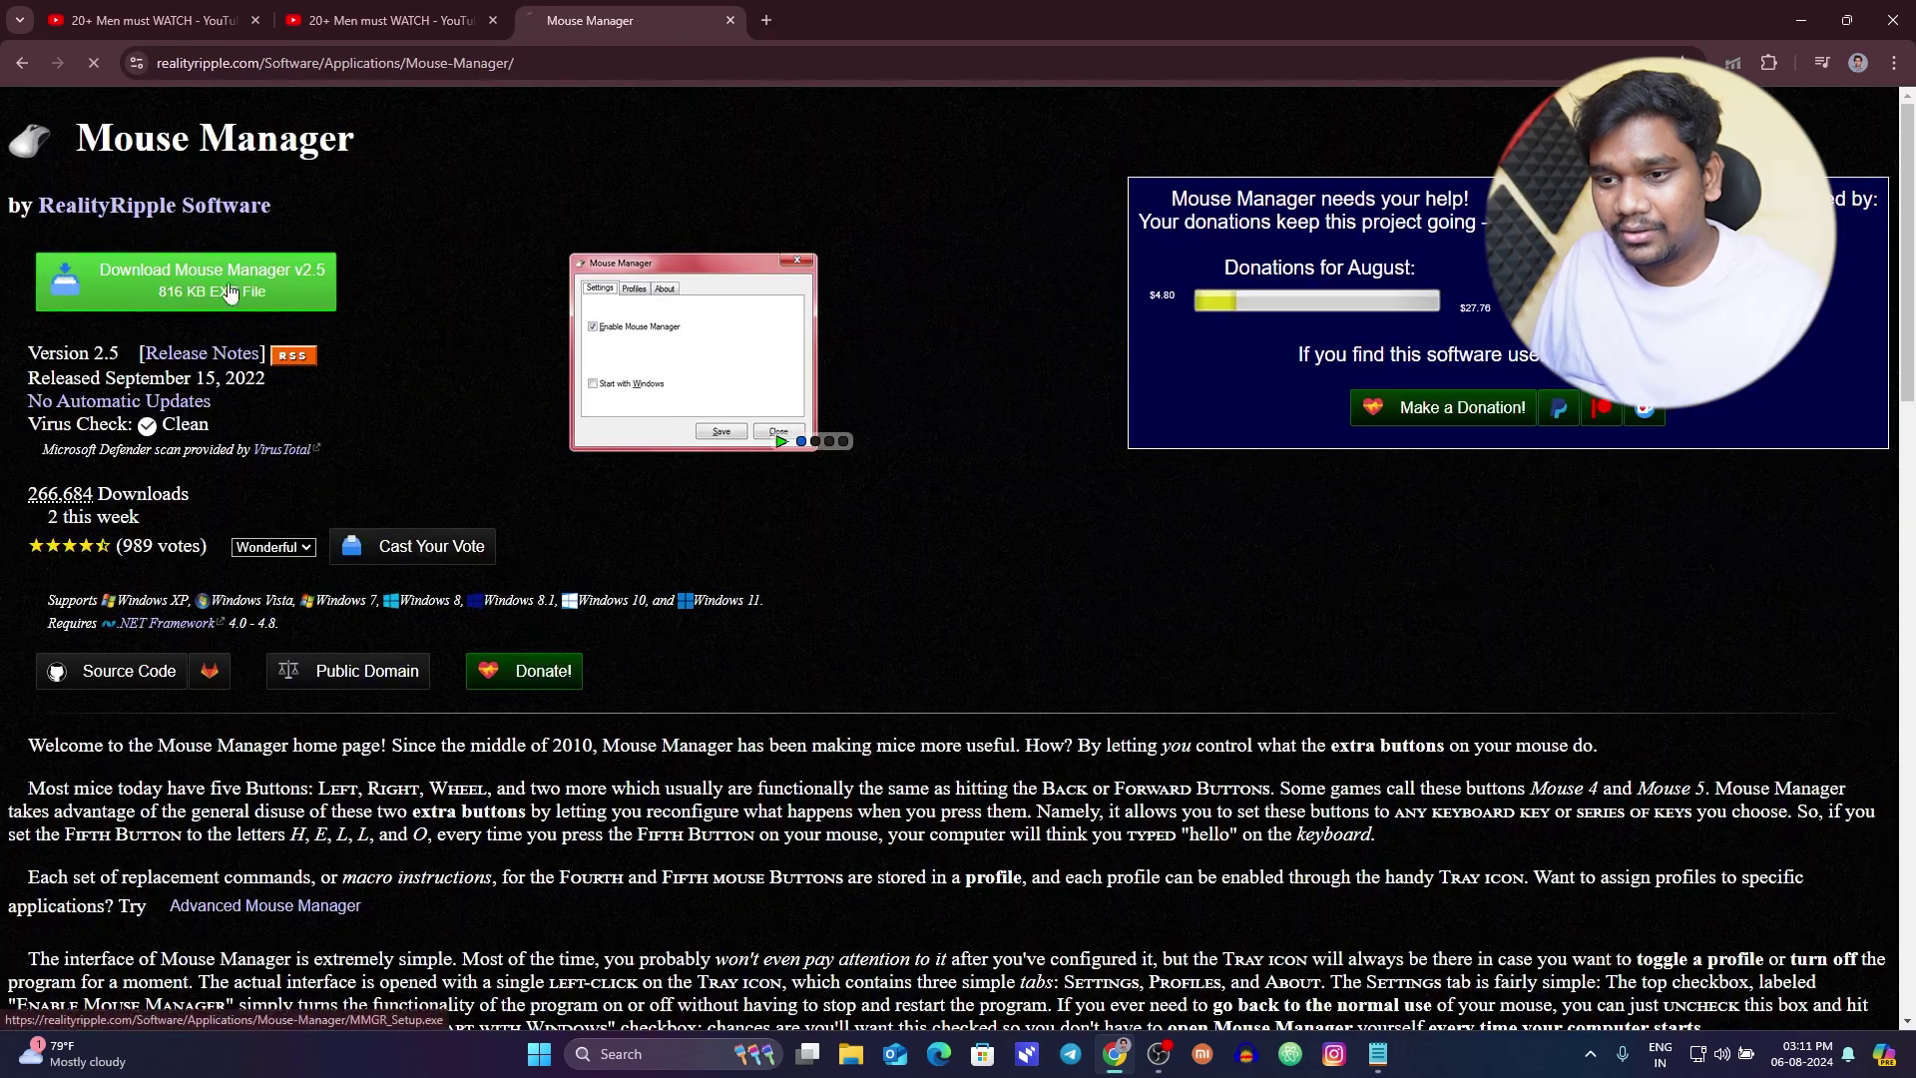
left_click(228, 294)
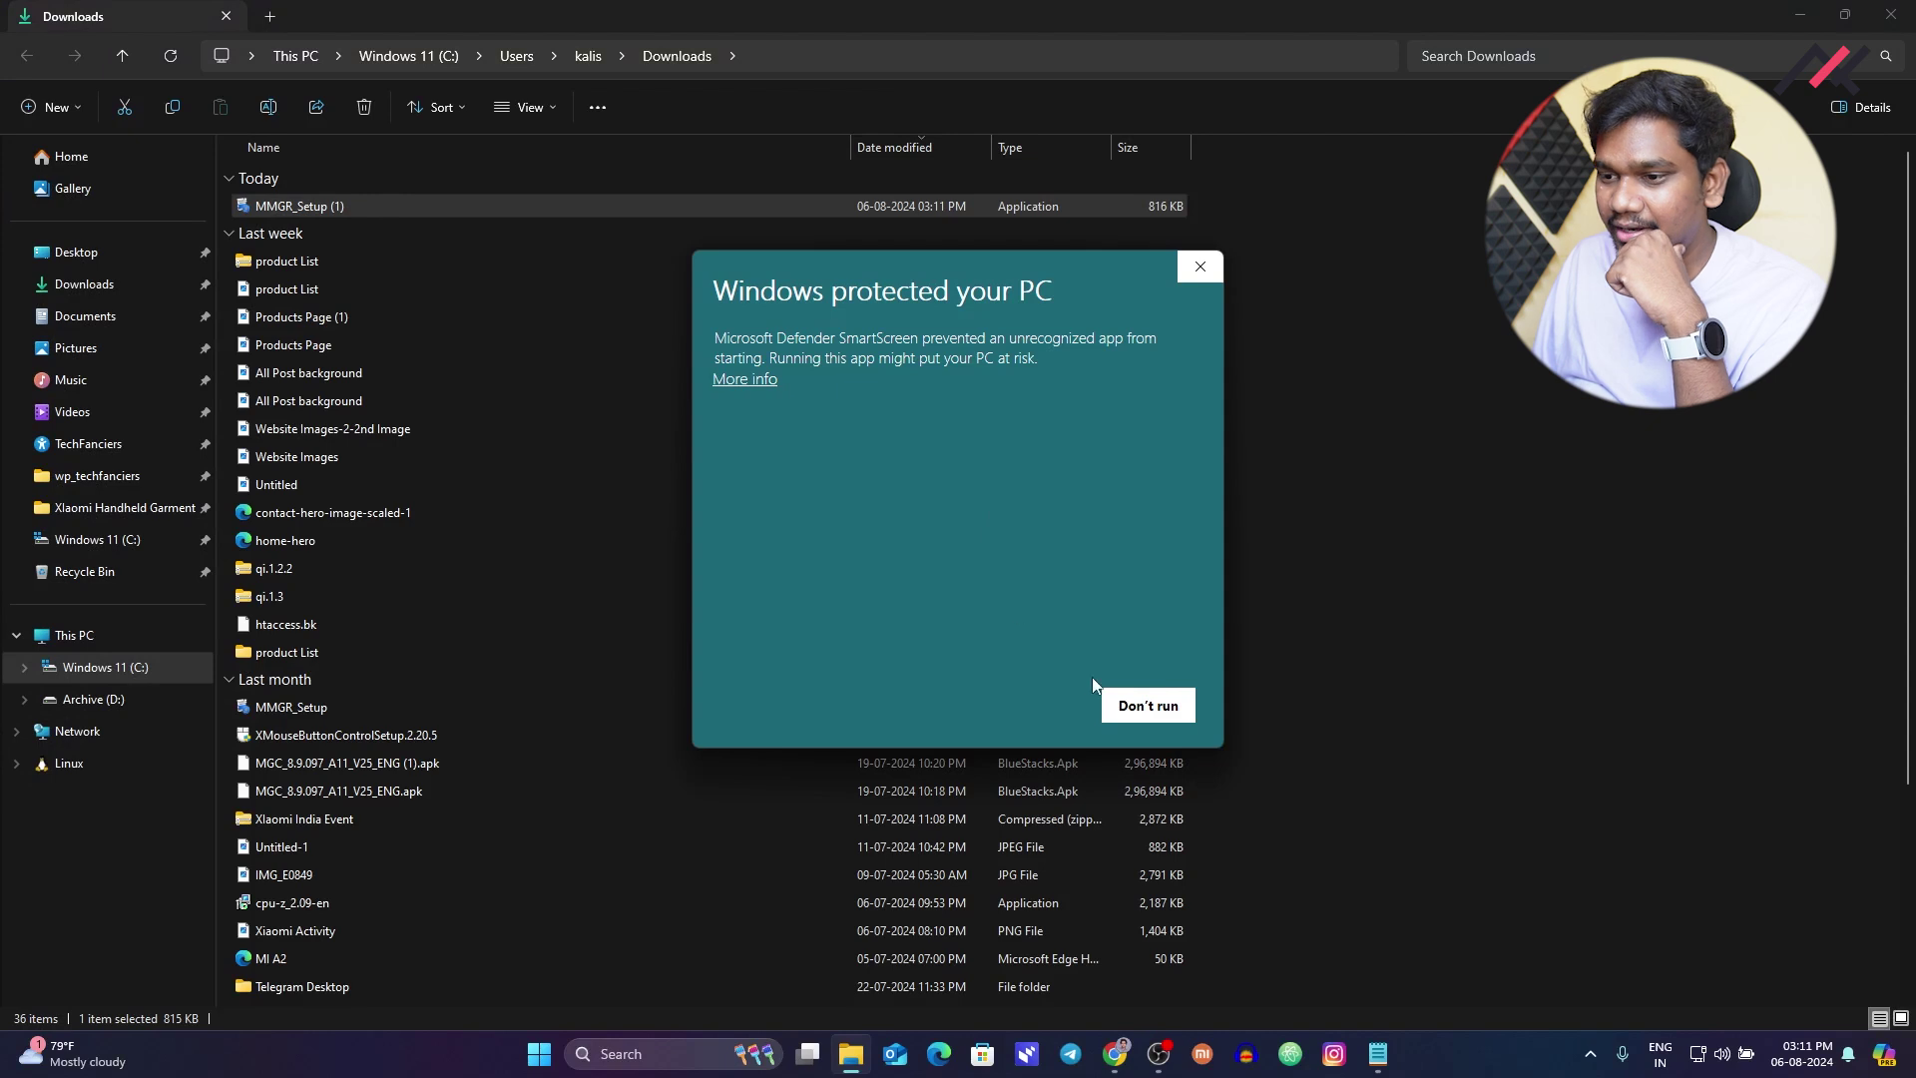
Allow the unrecognized MMGR_Setup through SmartScreen, proceed with installation and finish the wizard
left_click(745, 381)
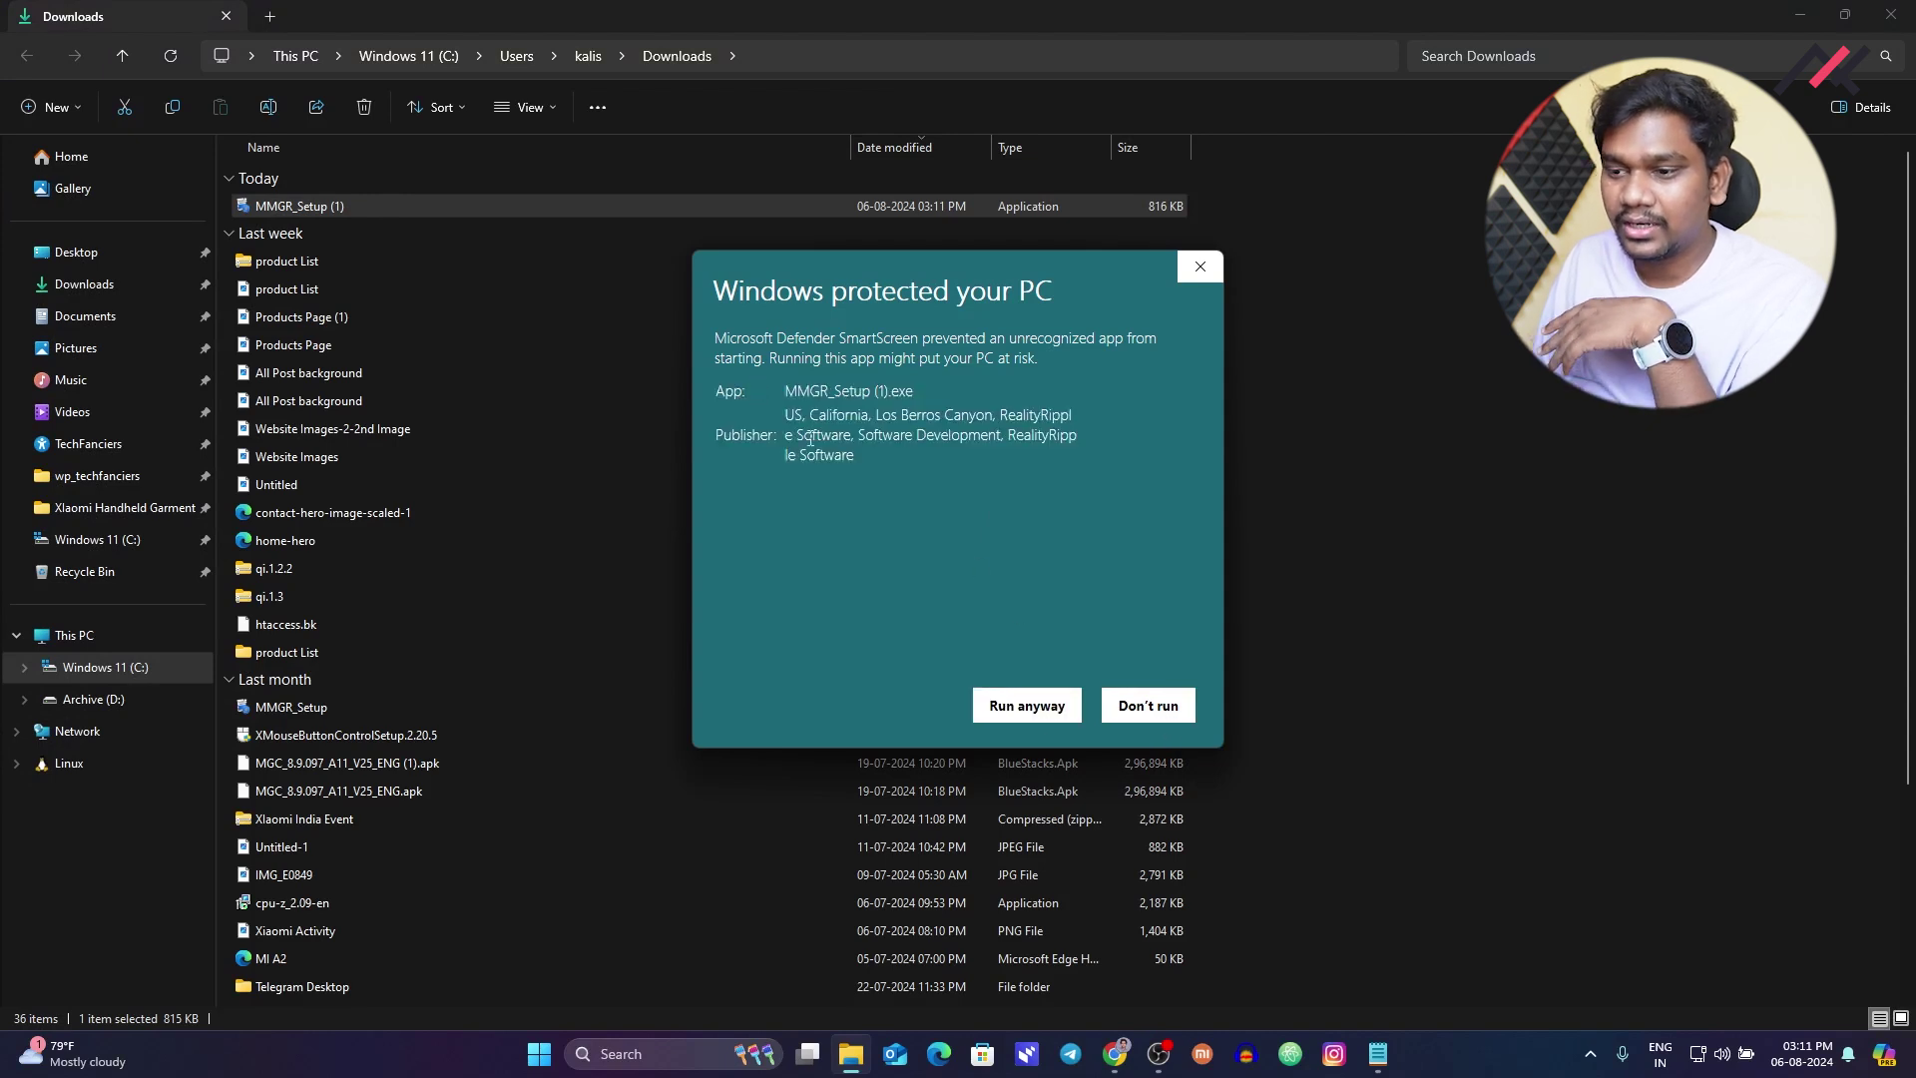
left_click(1034, 712)
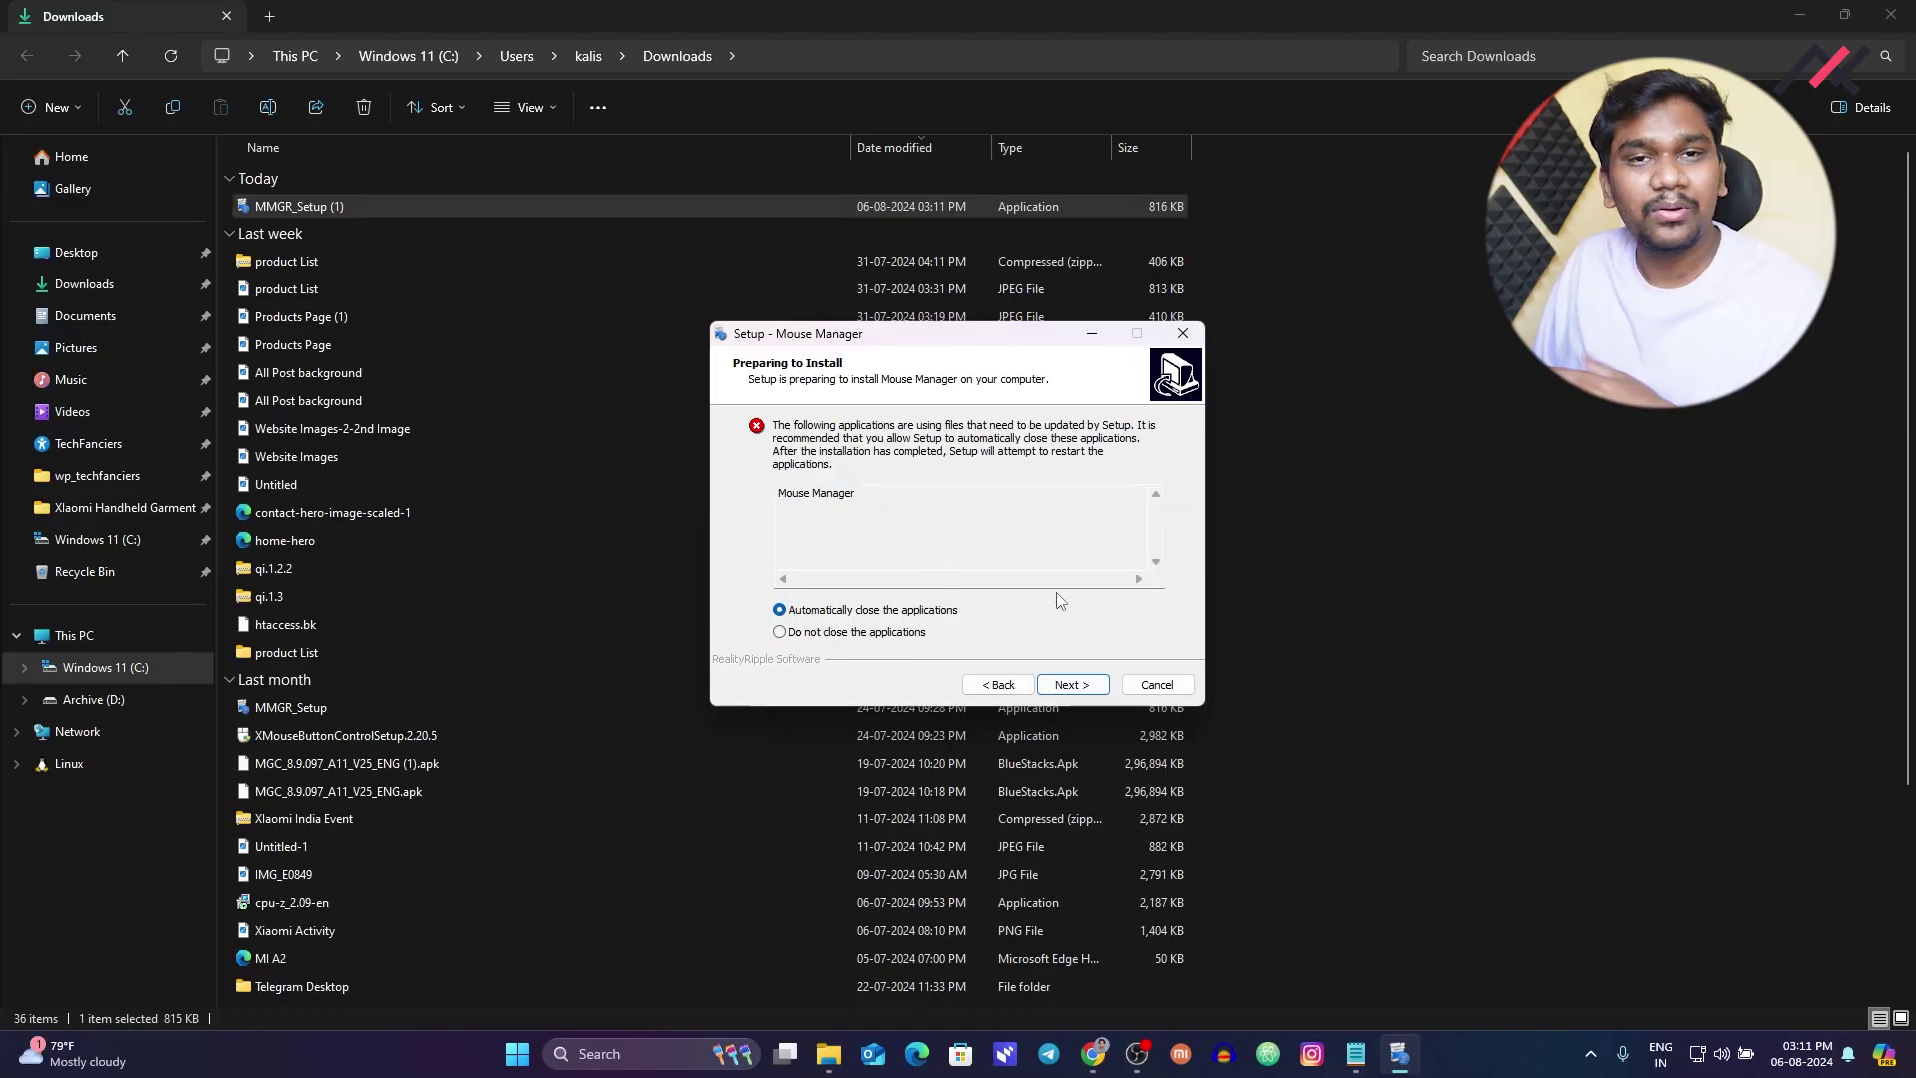
left_click(1102, 686)
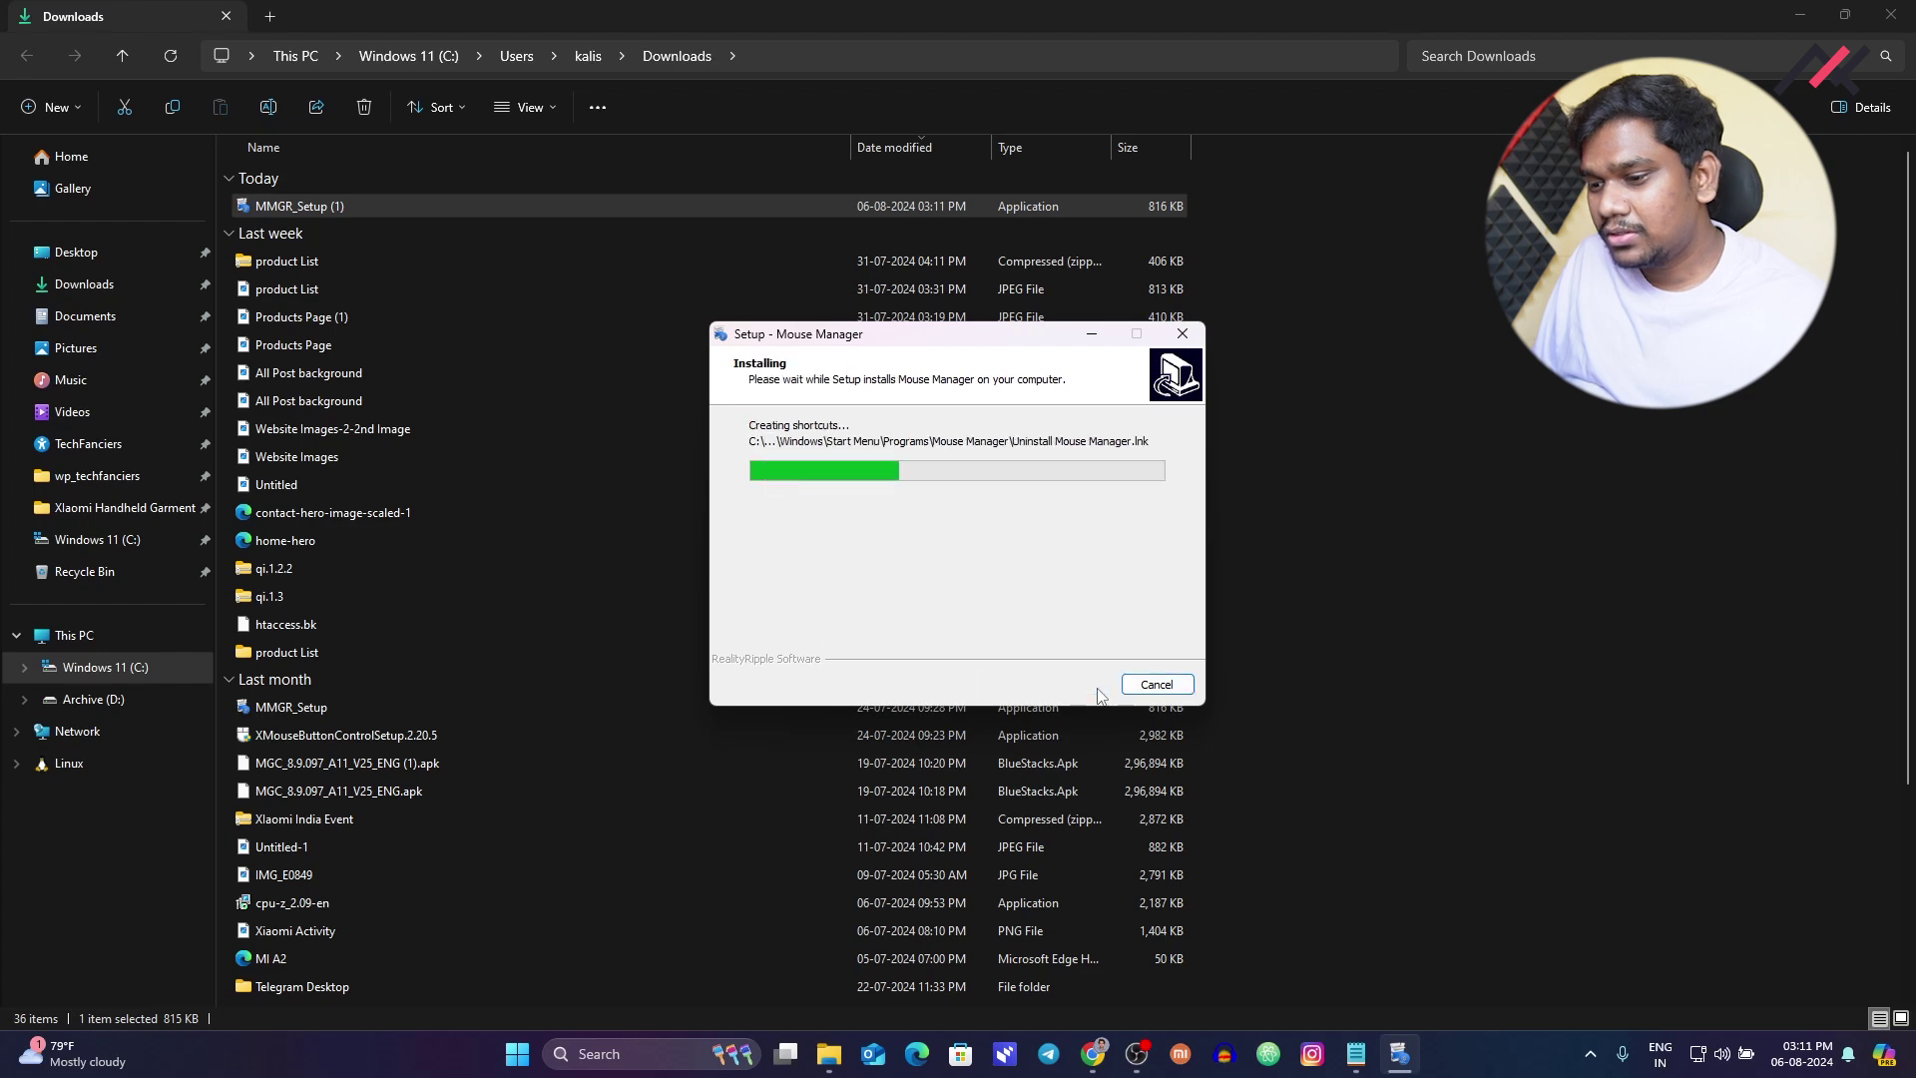
left_click(1072, 685)
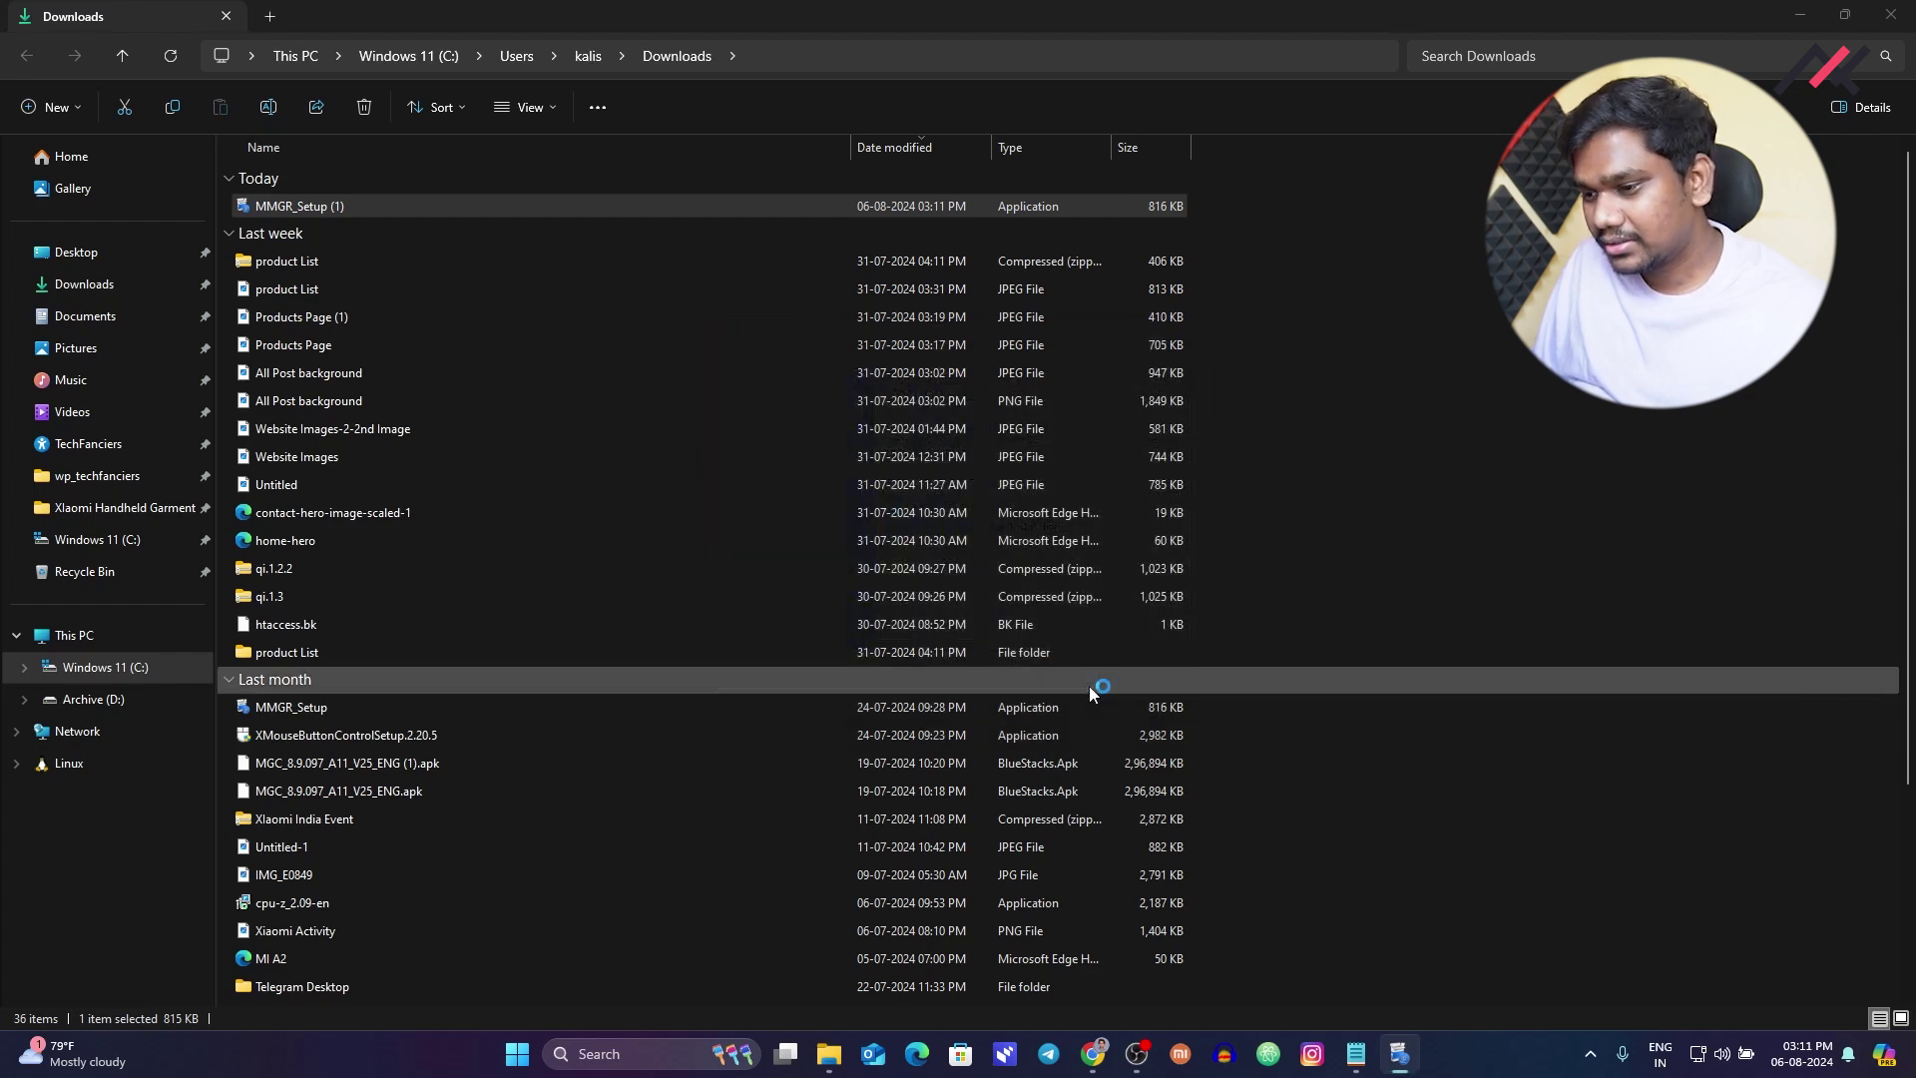
Search 'mouse man' in Windows search and launch Mouse Manager from the best match
left_click(602, 1049)
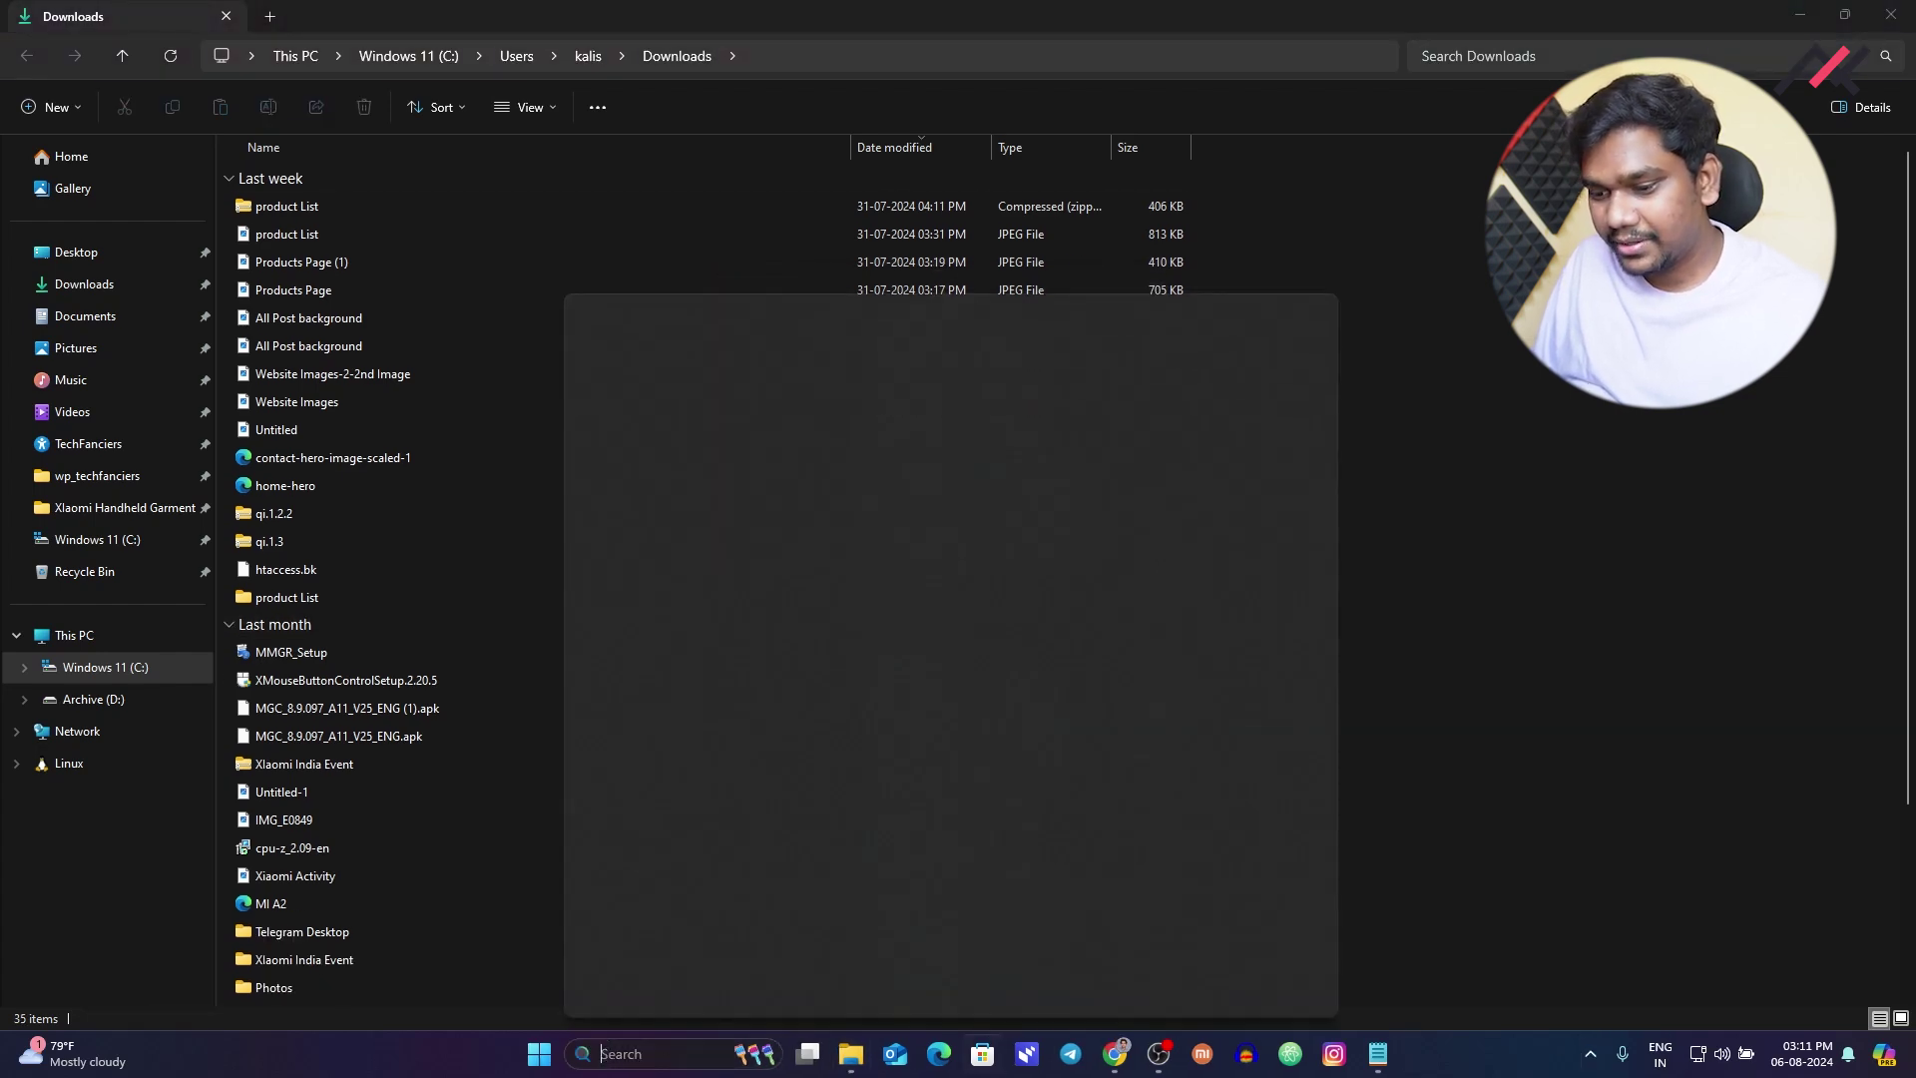
type("mouse man")
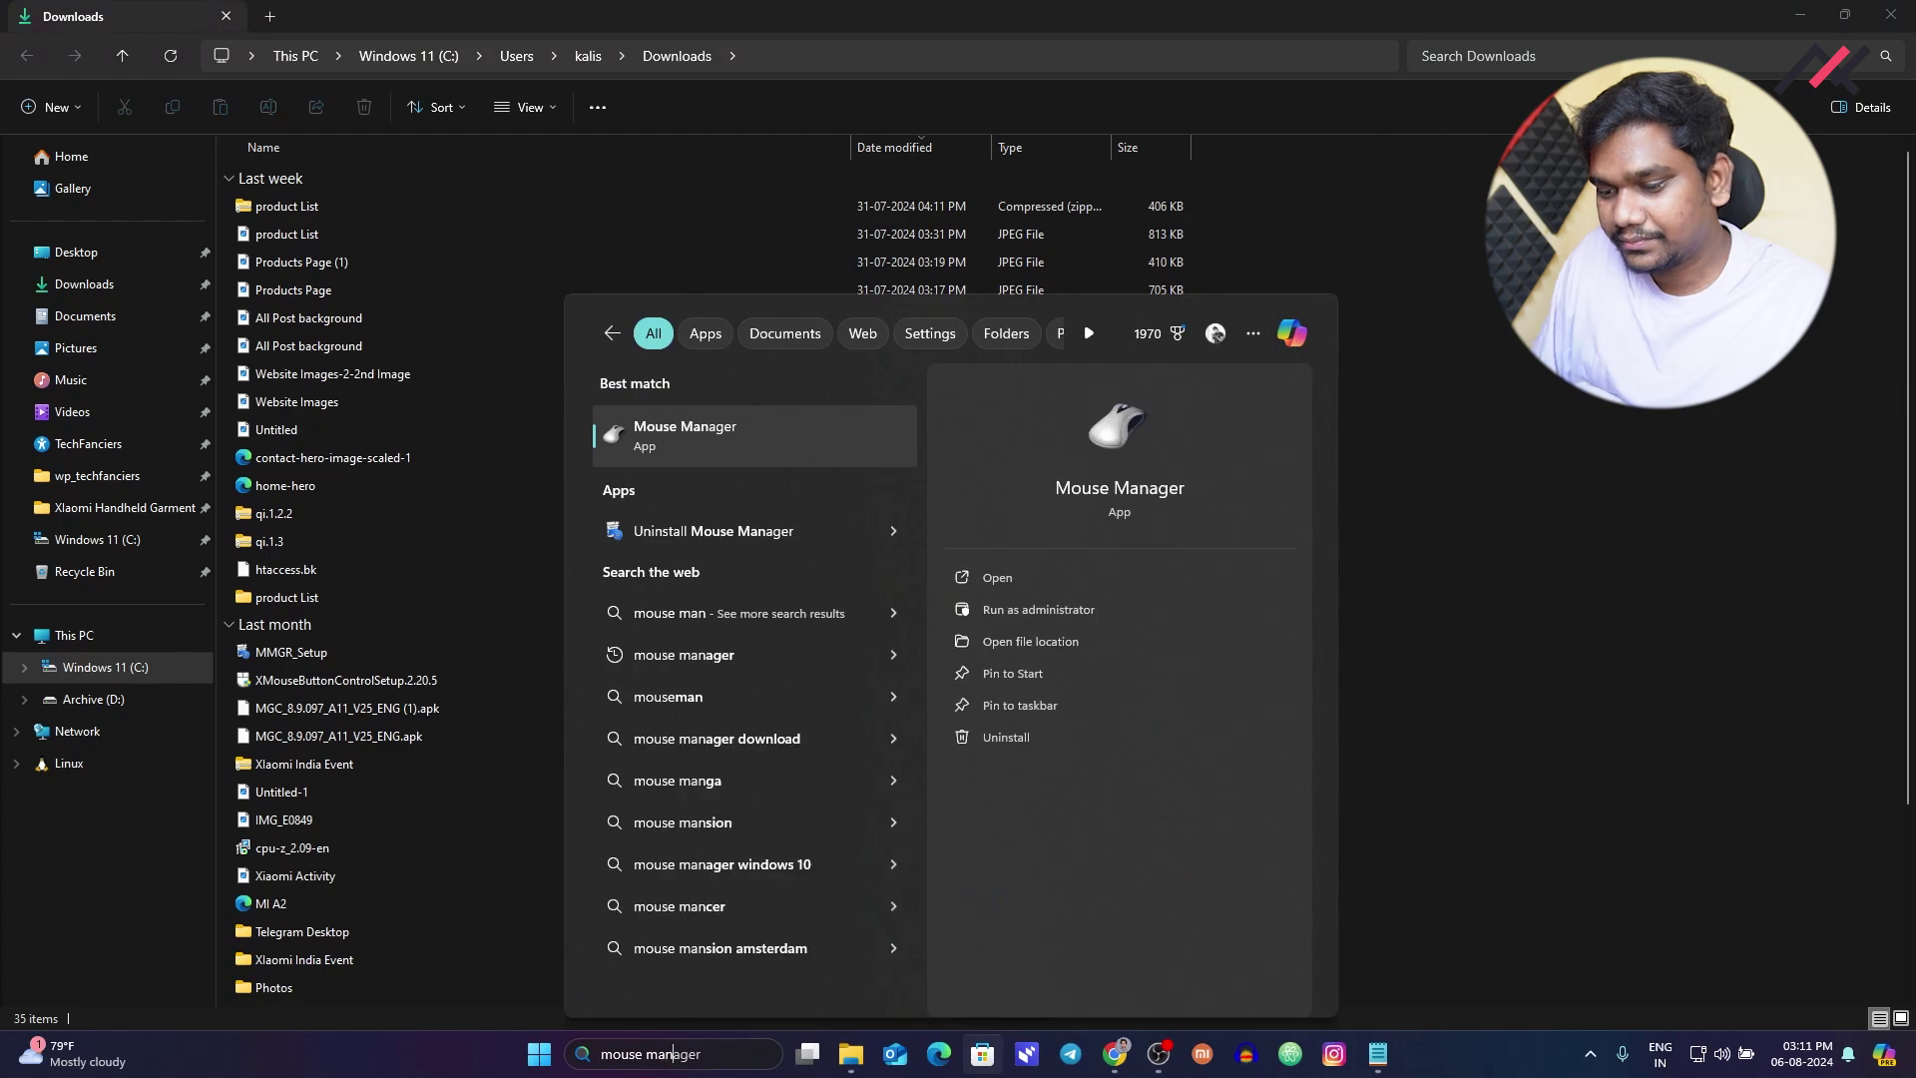
left_click(1002, 585)
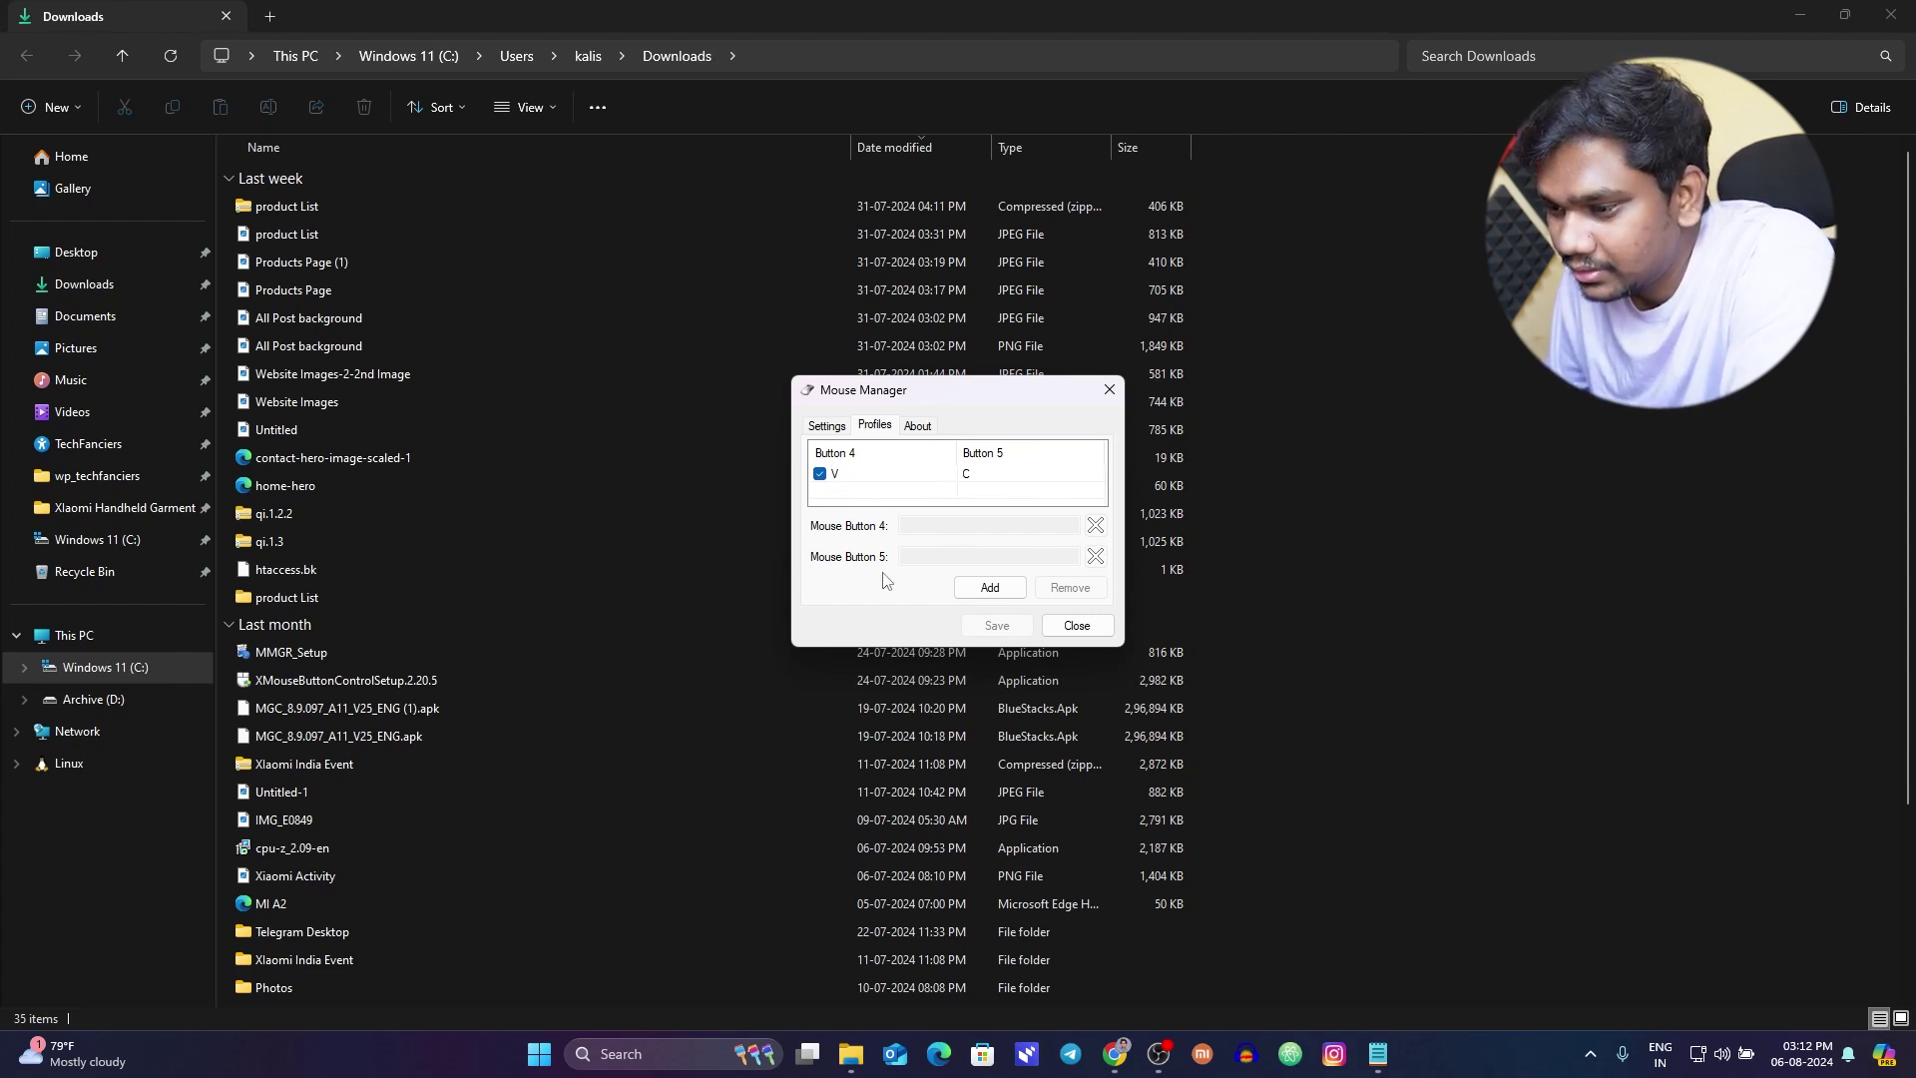
Add a new button profile and clear the Mouse Button 4 mapping to record LControl V
left_click(992, 593)
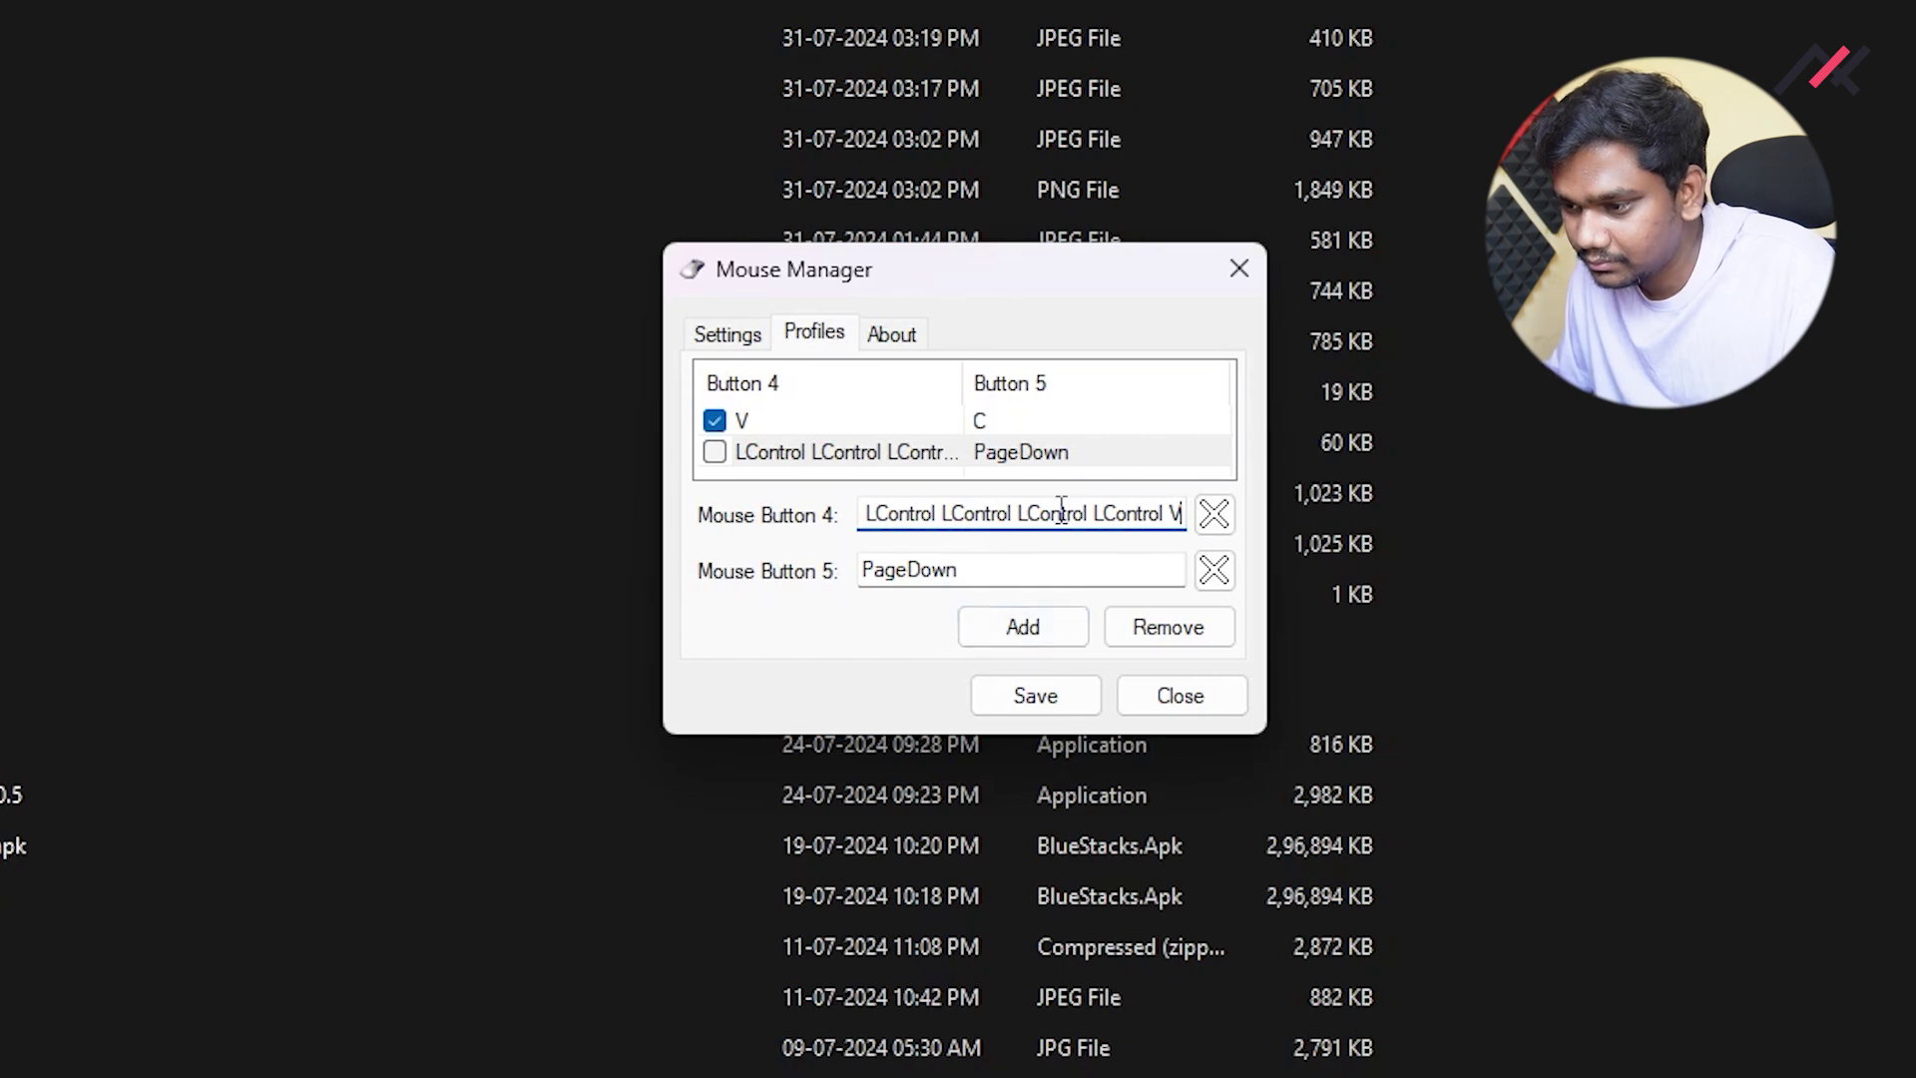
key("a")
left_click(1211, 514)
left_click(1088, 557)
type("LControl C")
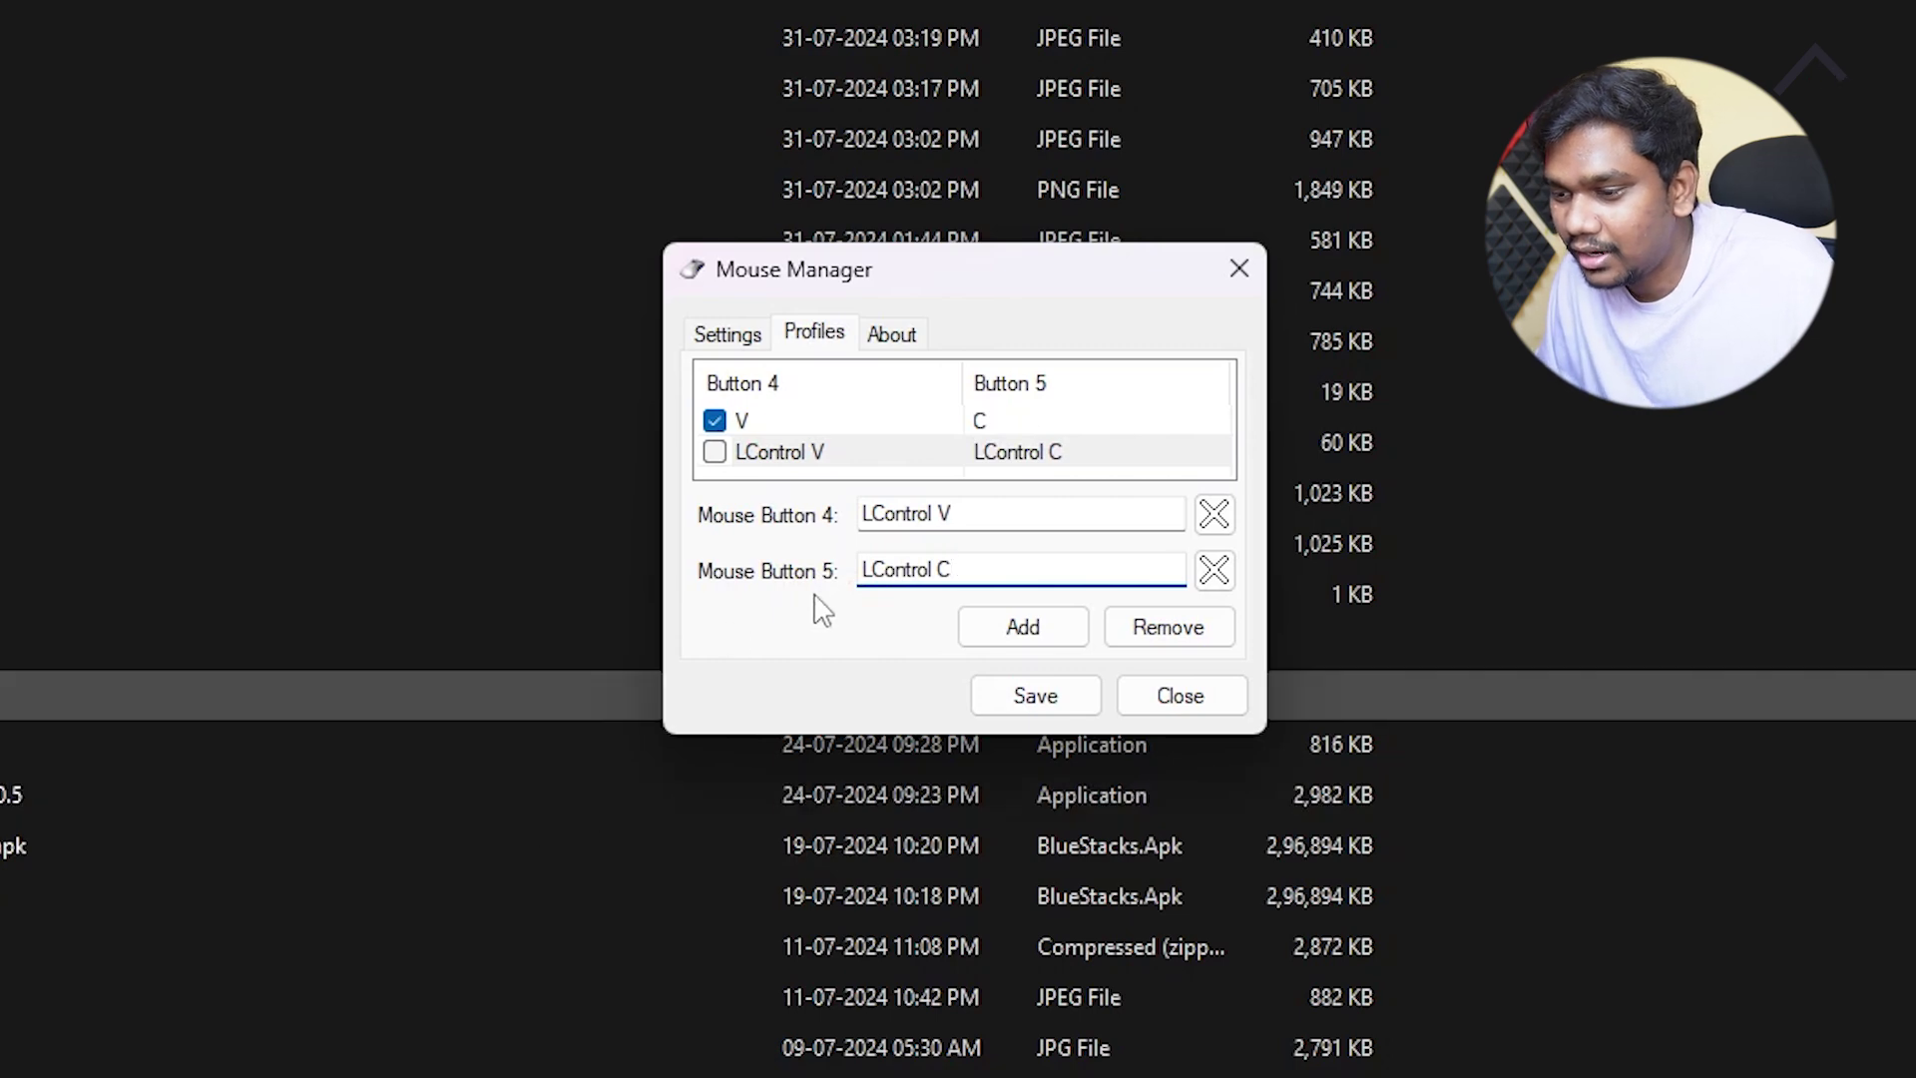
Add another profile, select the LControl V / LControl C row and clear its stray button 4 mapping
left_click(1018, 634)
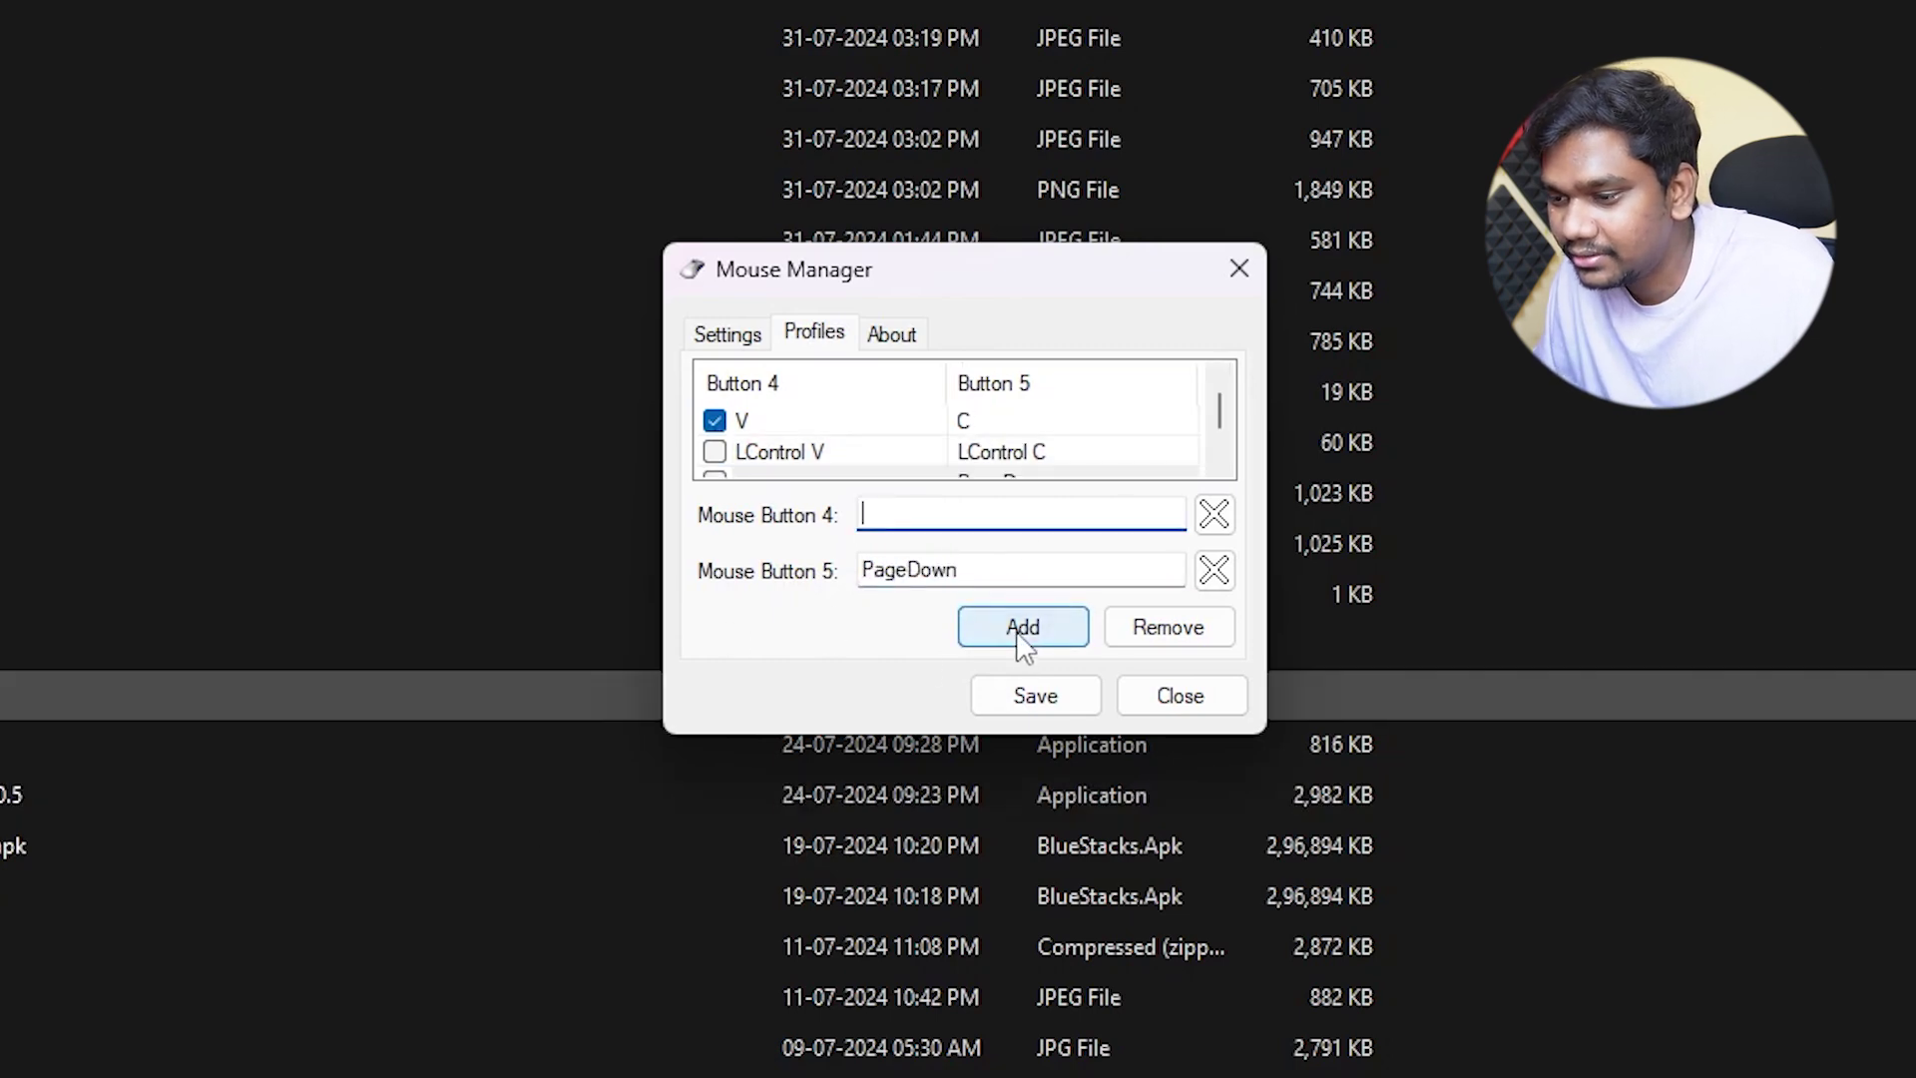
left_click(1063, 463)
scroll(1112, 452, "down", 1)
left_click(1214, 517)
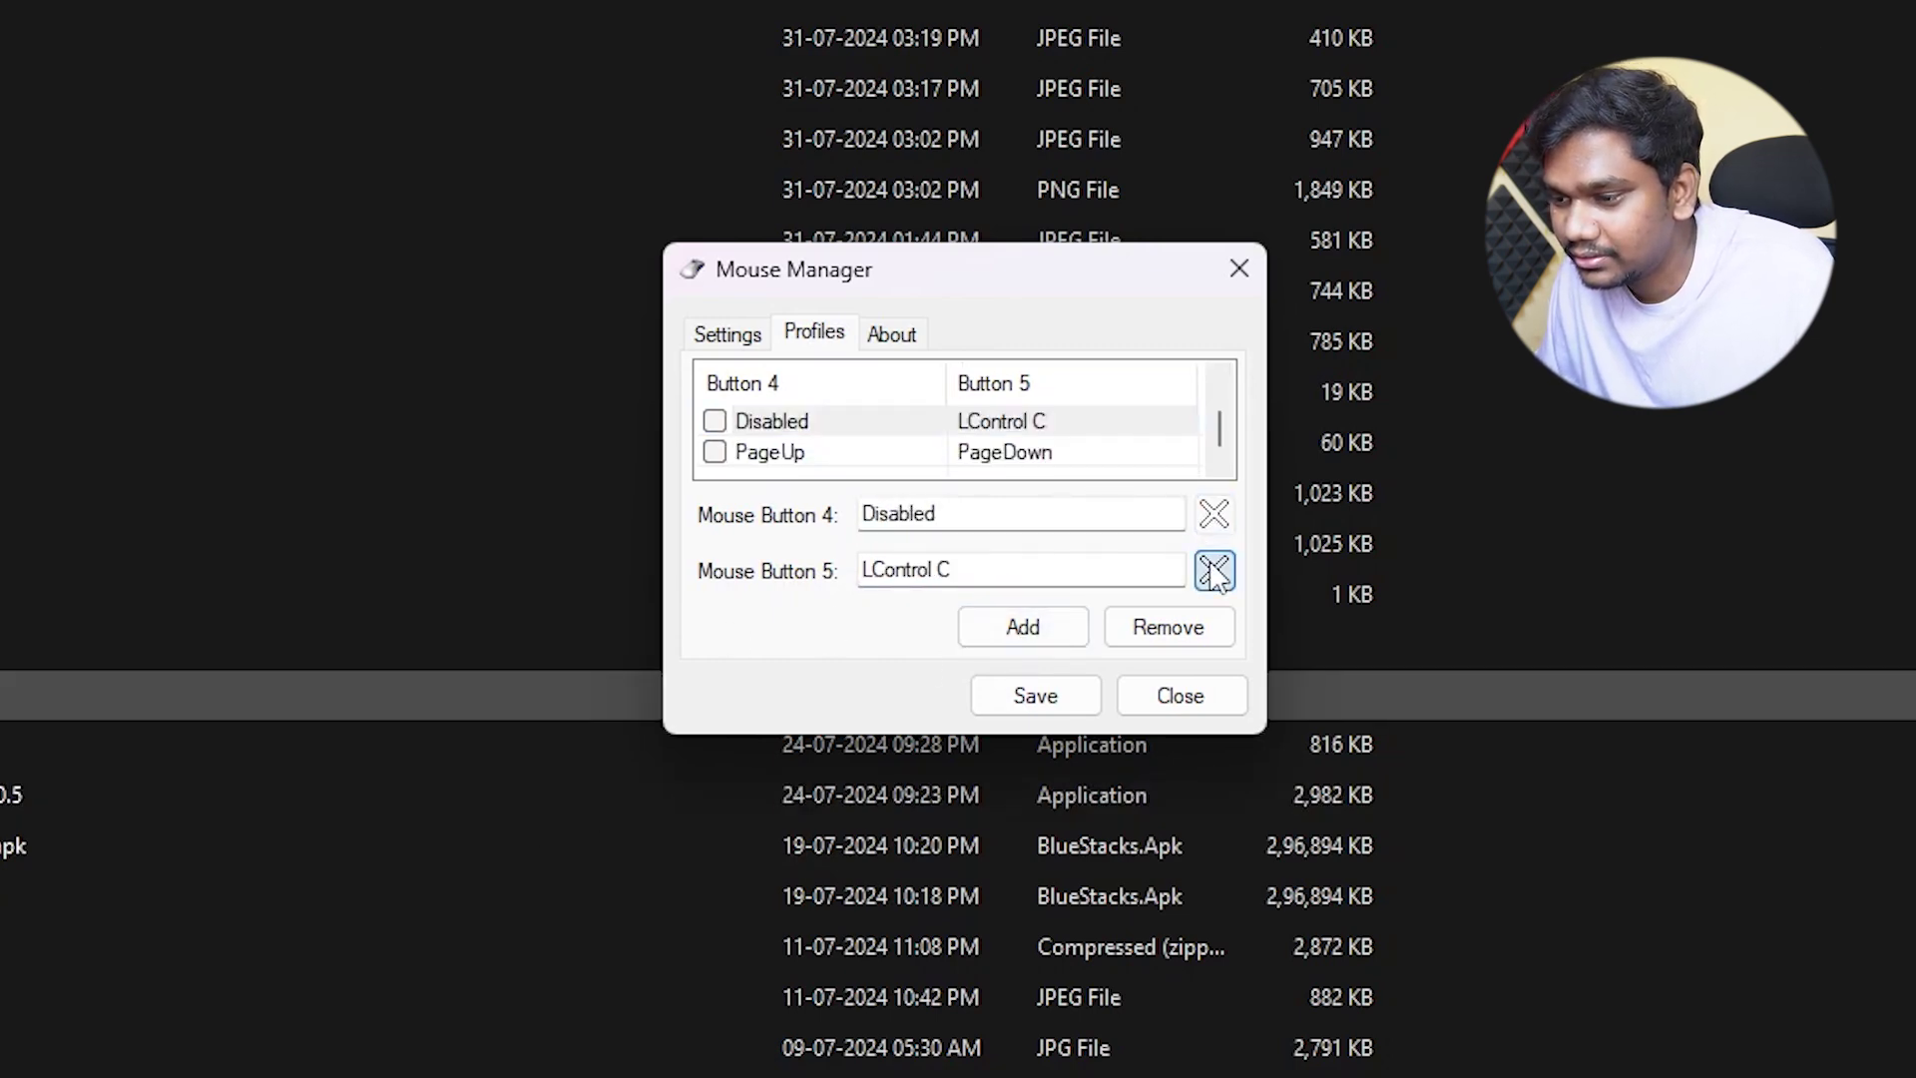
scroll(857, 479, "up", 1)
left_click(760, 426)
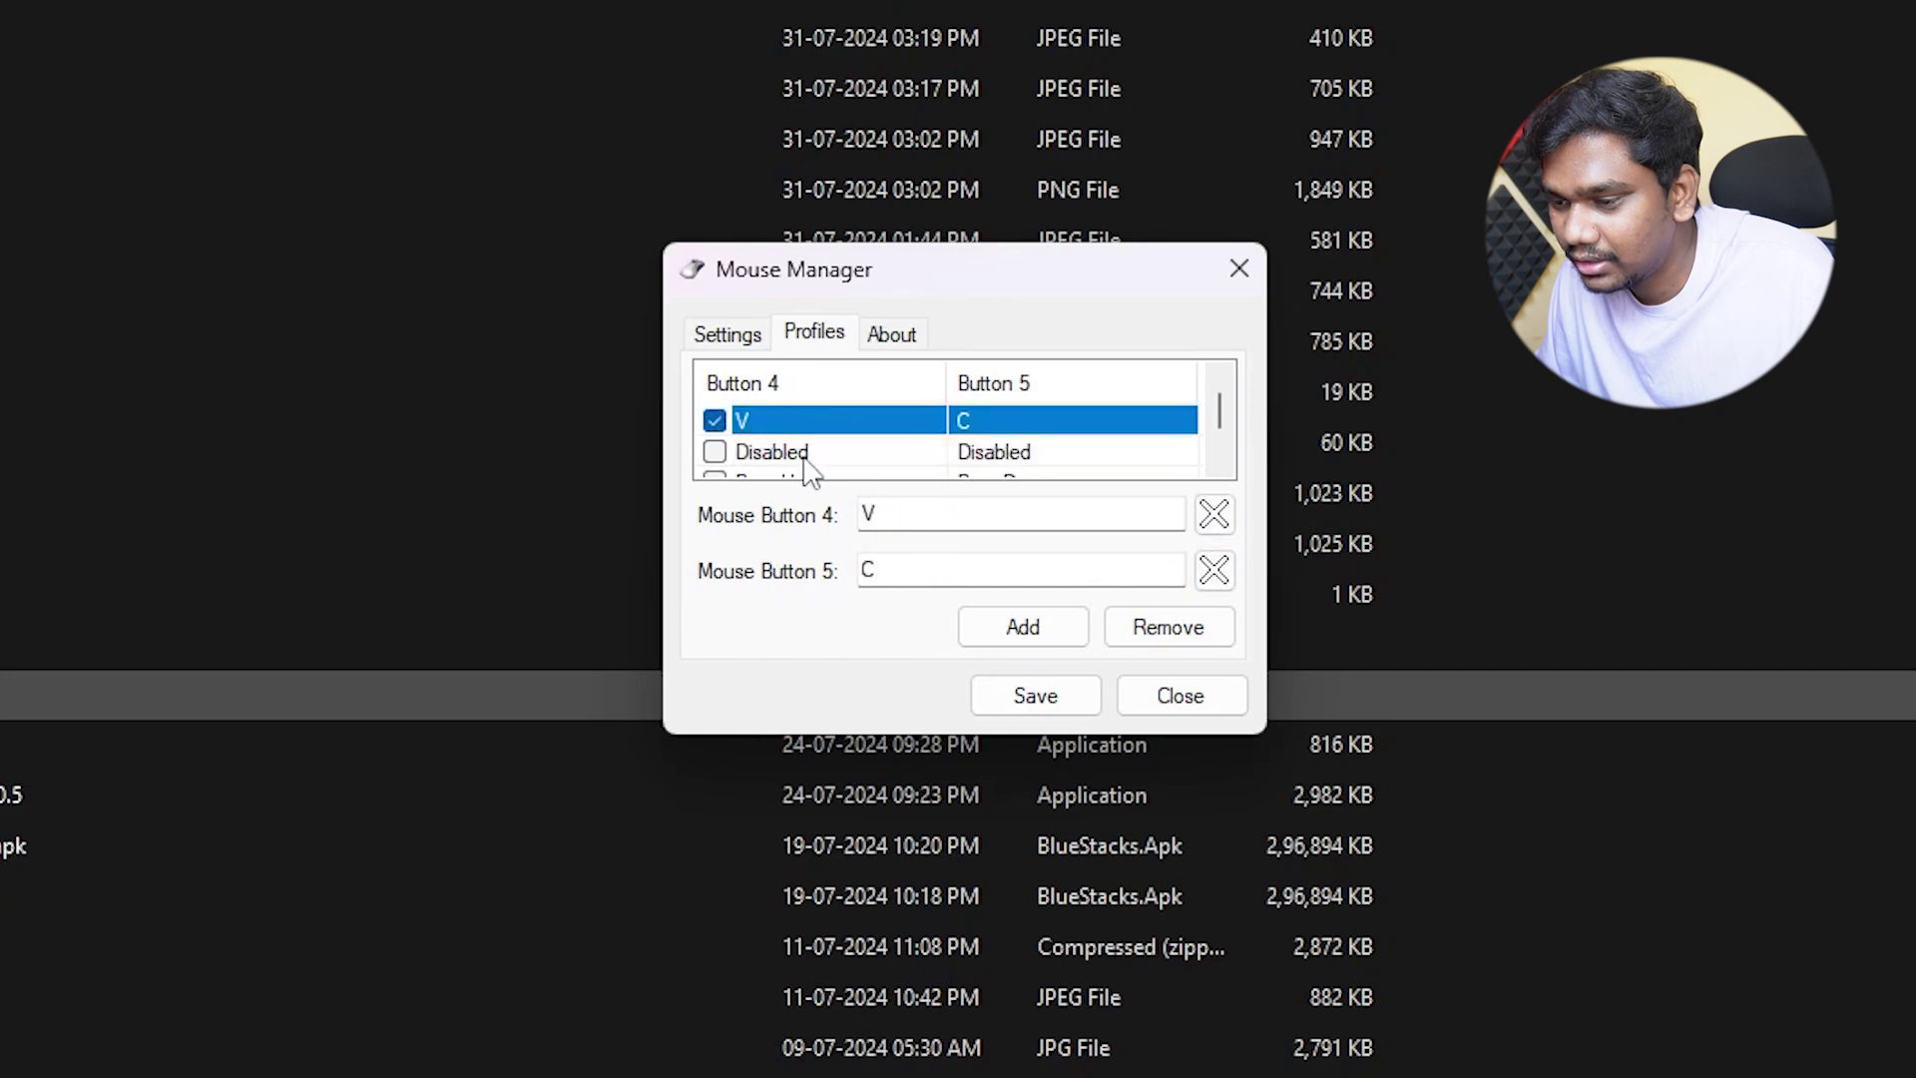
scroll(778, 482, "down", 1)
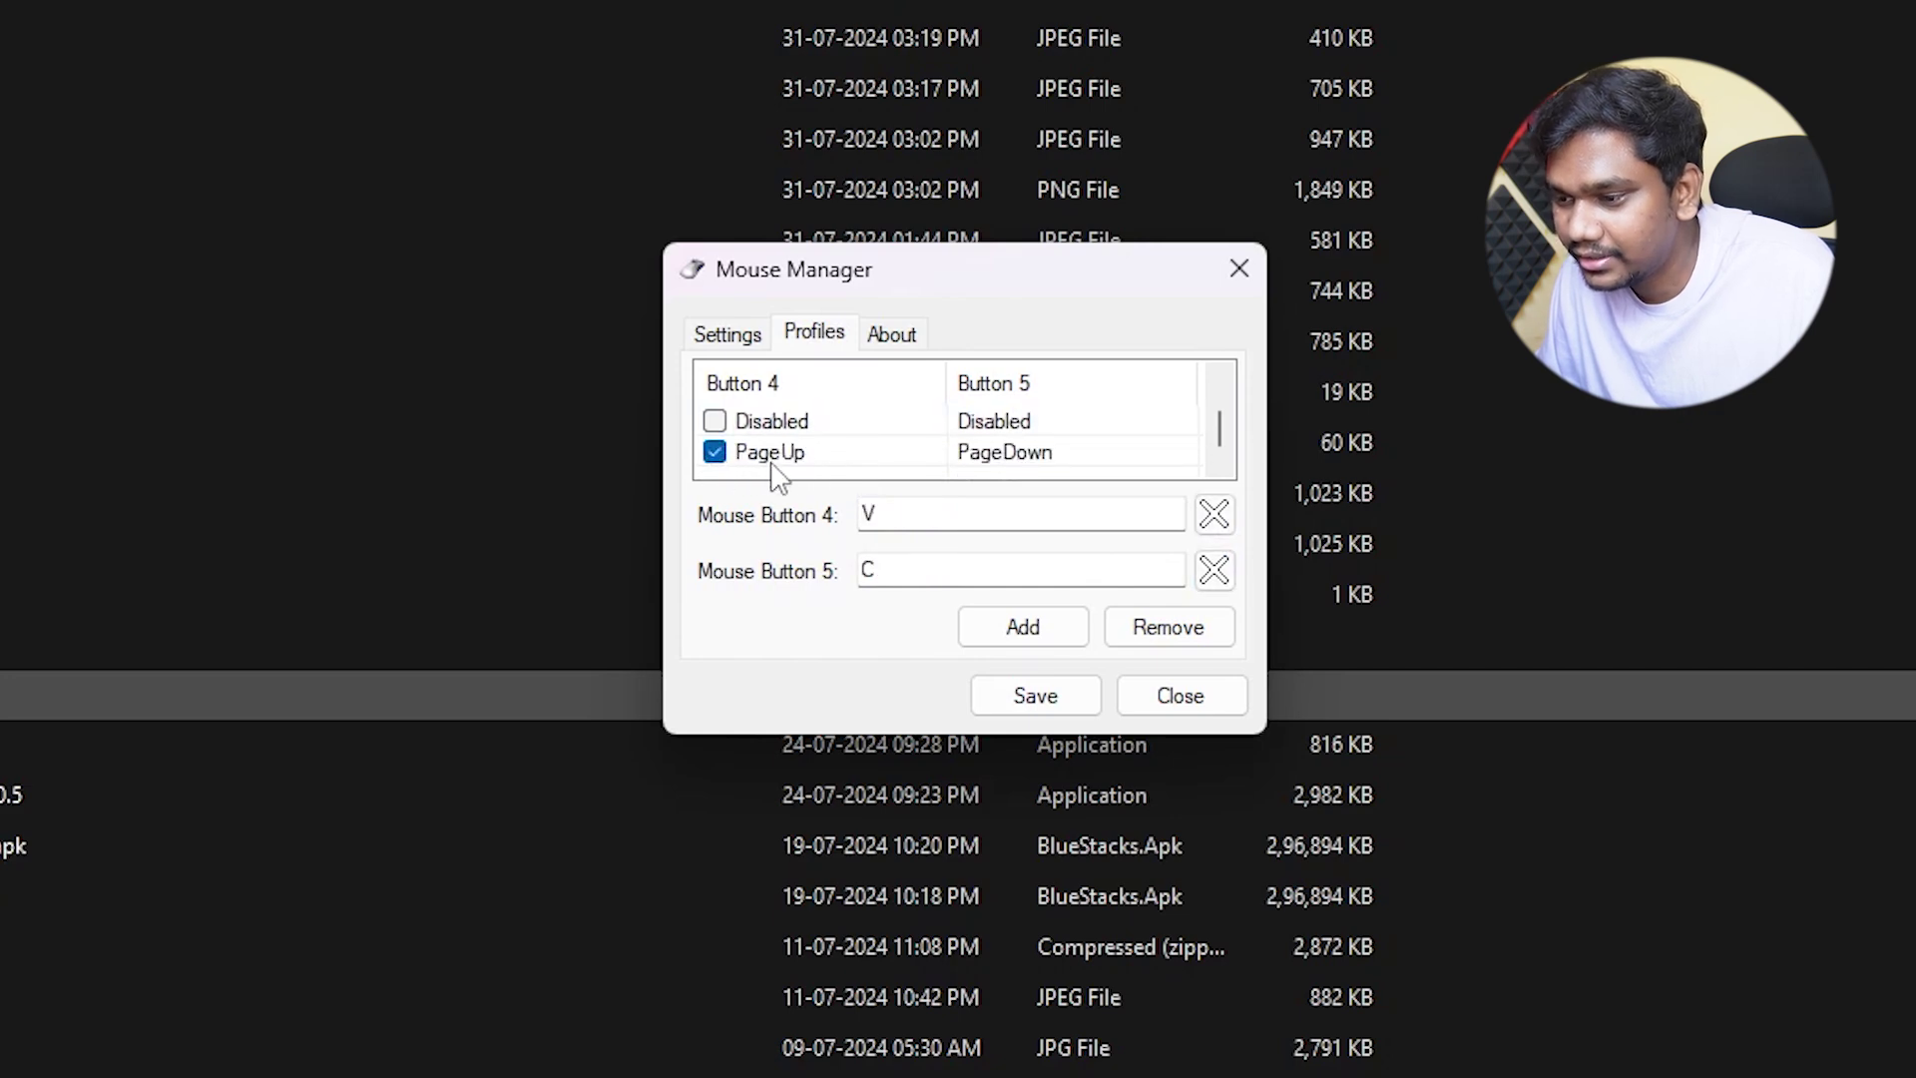
scroll(853, 438, "up", 1)
scroll(854, 437, "down", 1)
Select the PageUp / PageDown profile, empty its button 4 mapping and add another profile row
left_click(820, 461)
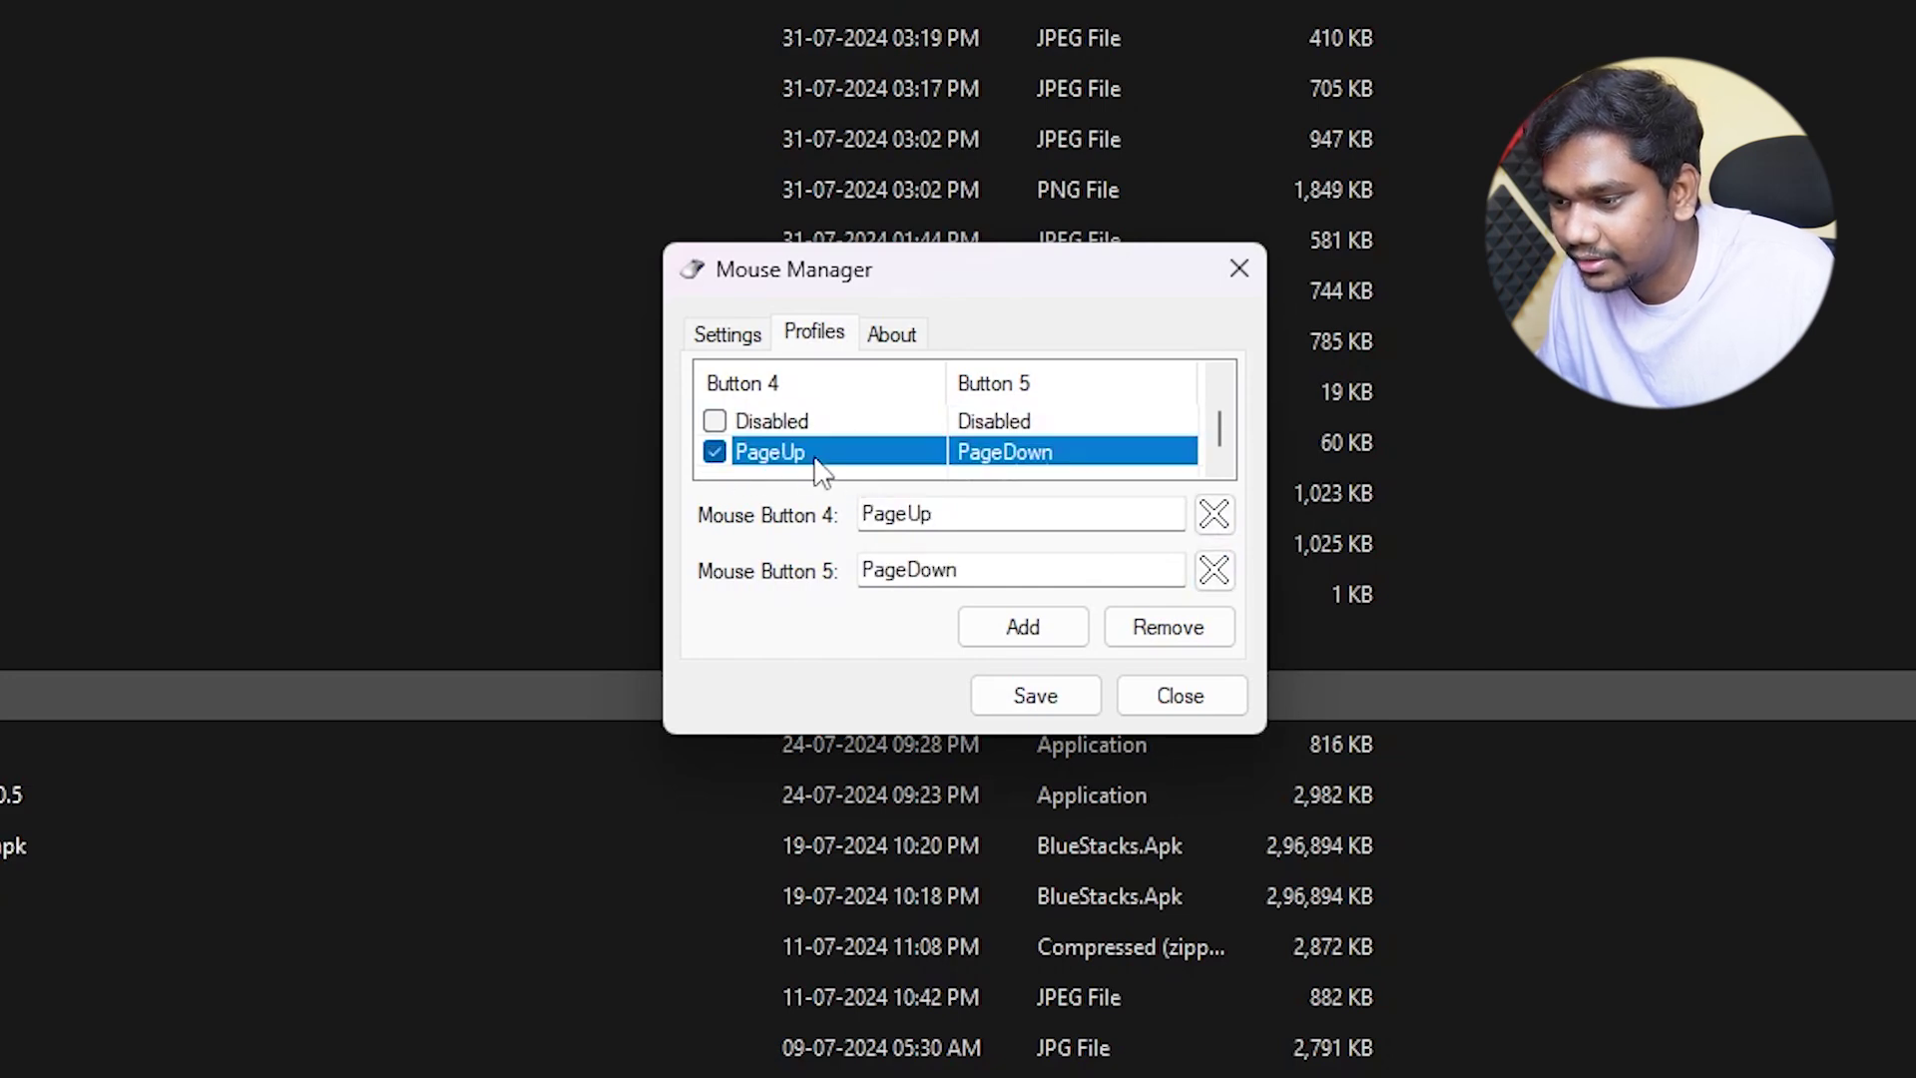
left_click(953, 512)
left_click(991, 557)
type("LControl C")
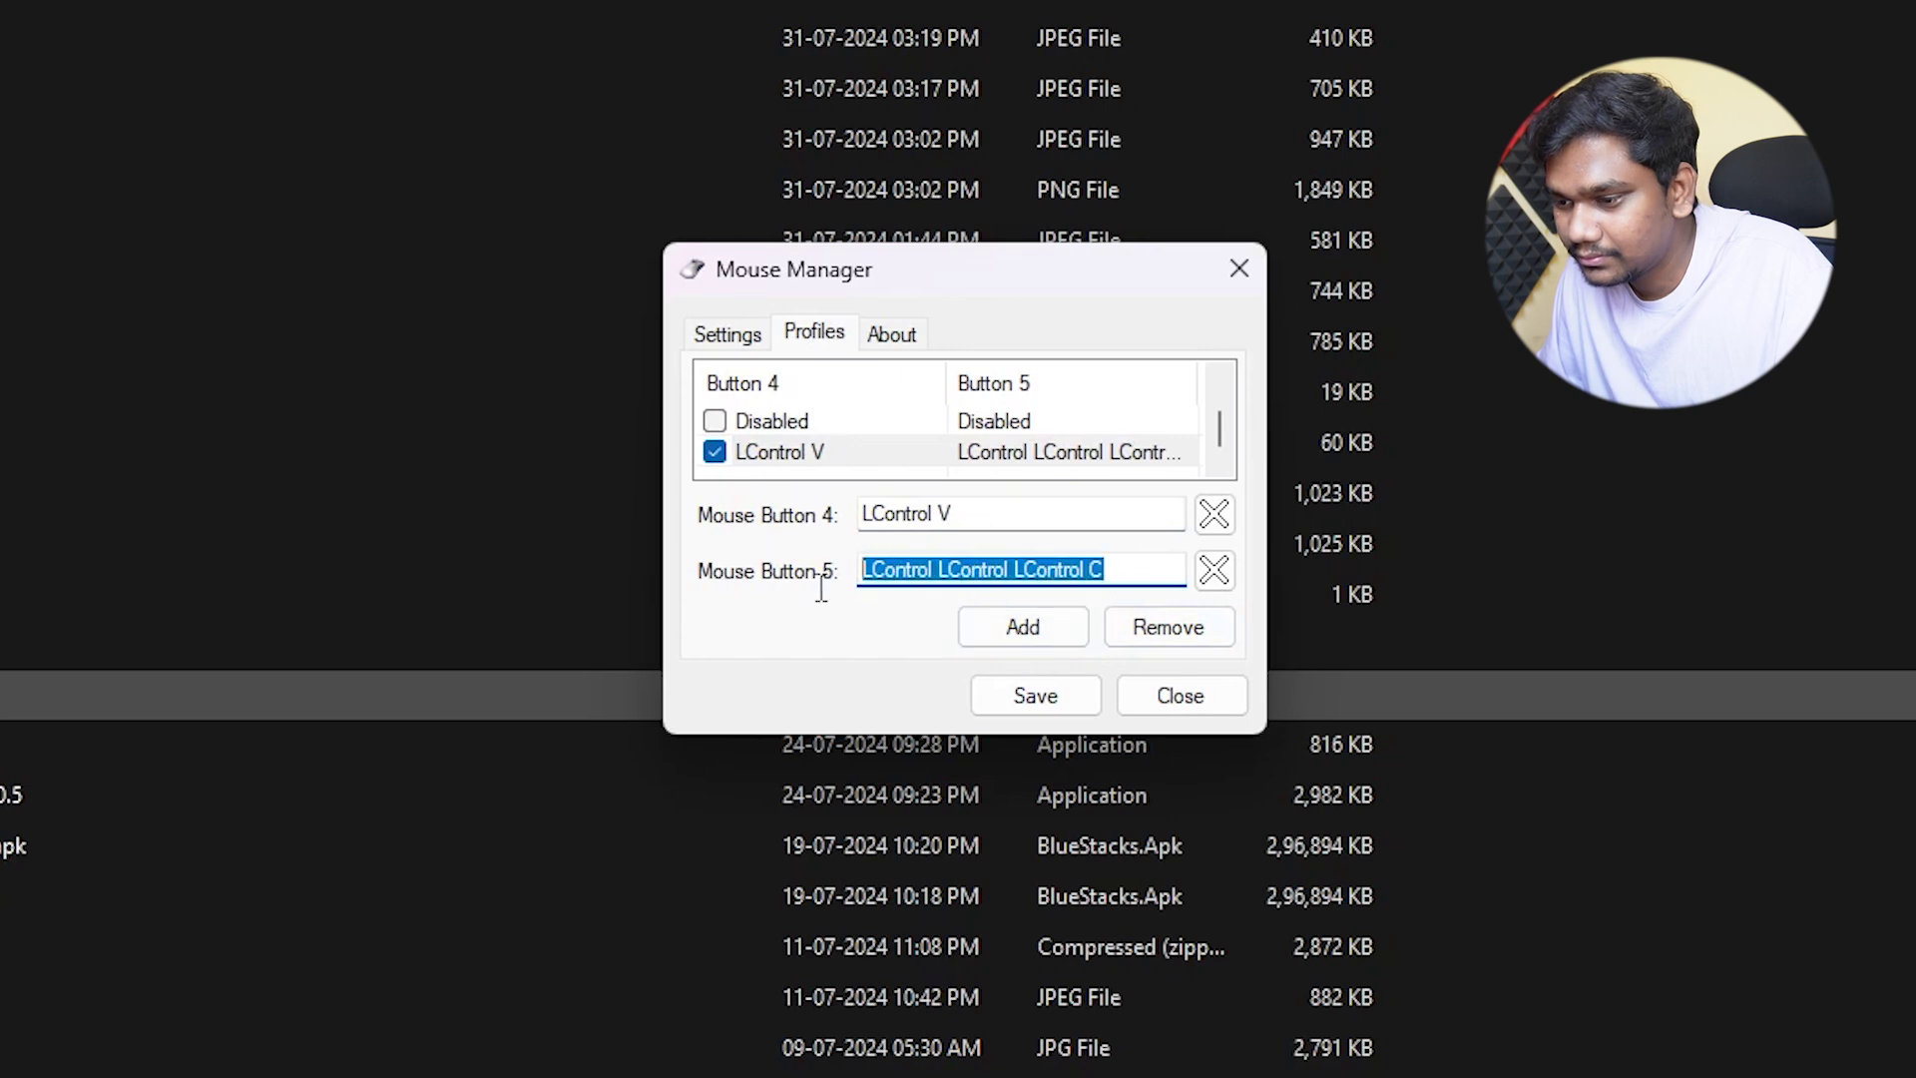
left_click(1012, 629)
scroll(987, 476, "down", 1)
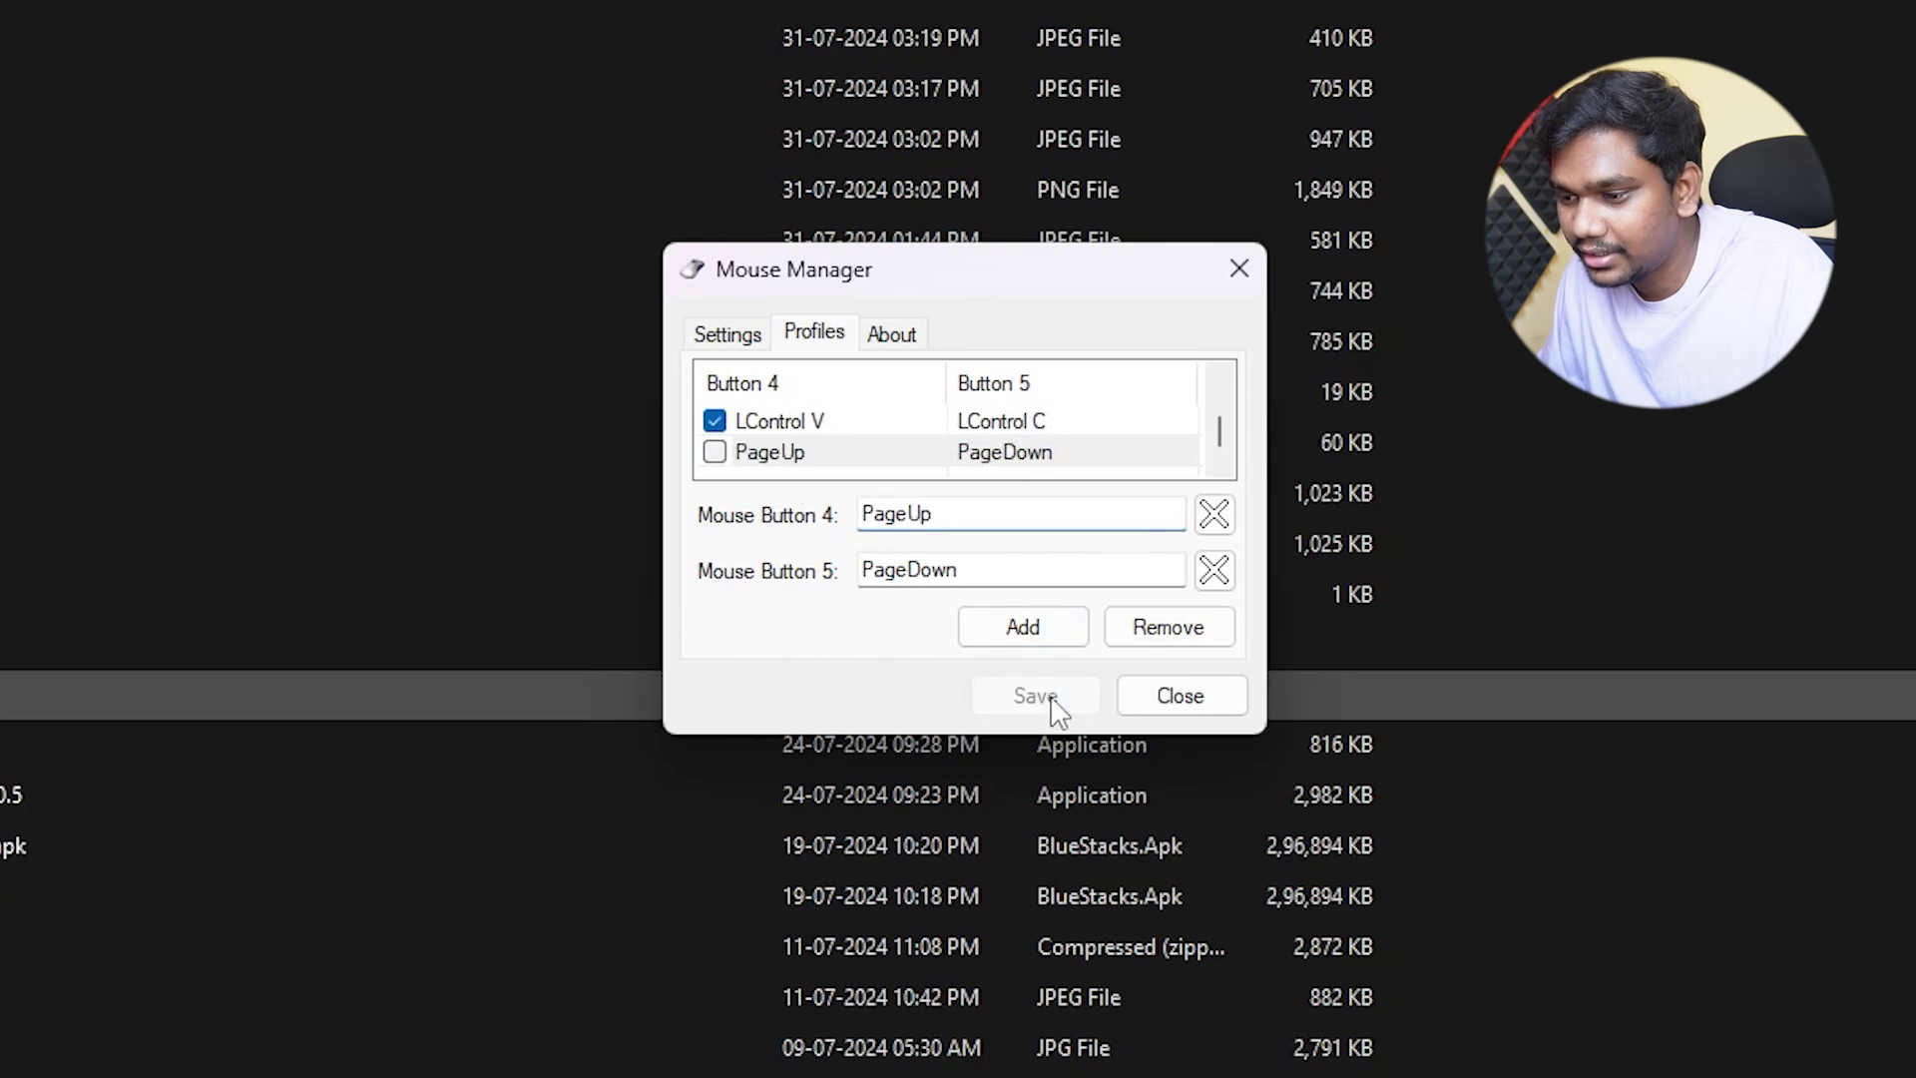
Confirm 'Enable Mouse Manager' and 'Start with Windows' in Settings, then select the LControl V / LControl C profile
left_click(735, 342)
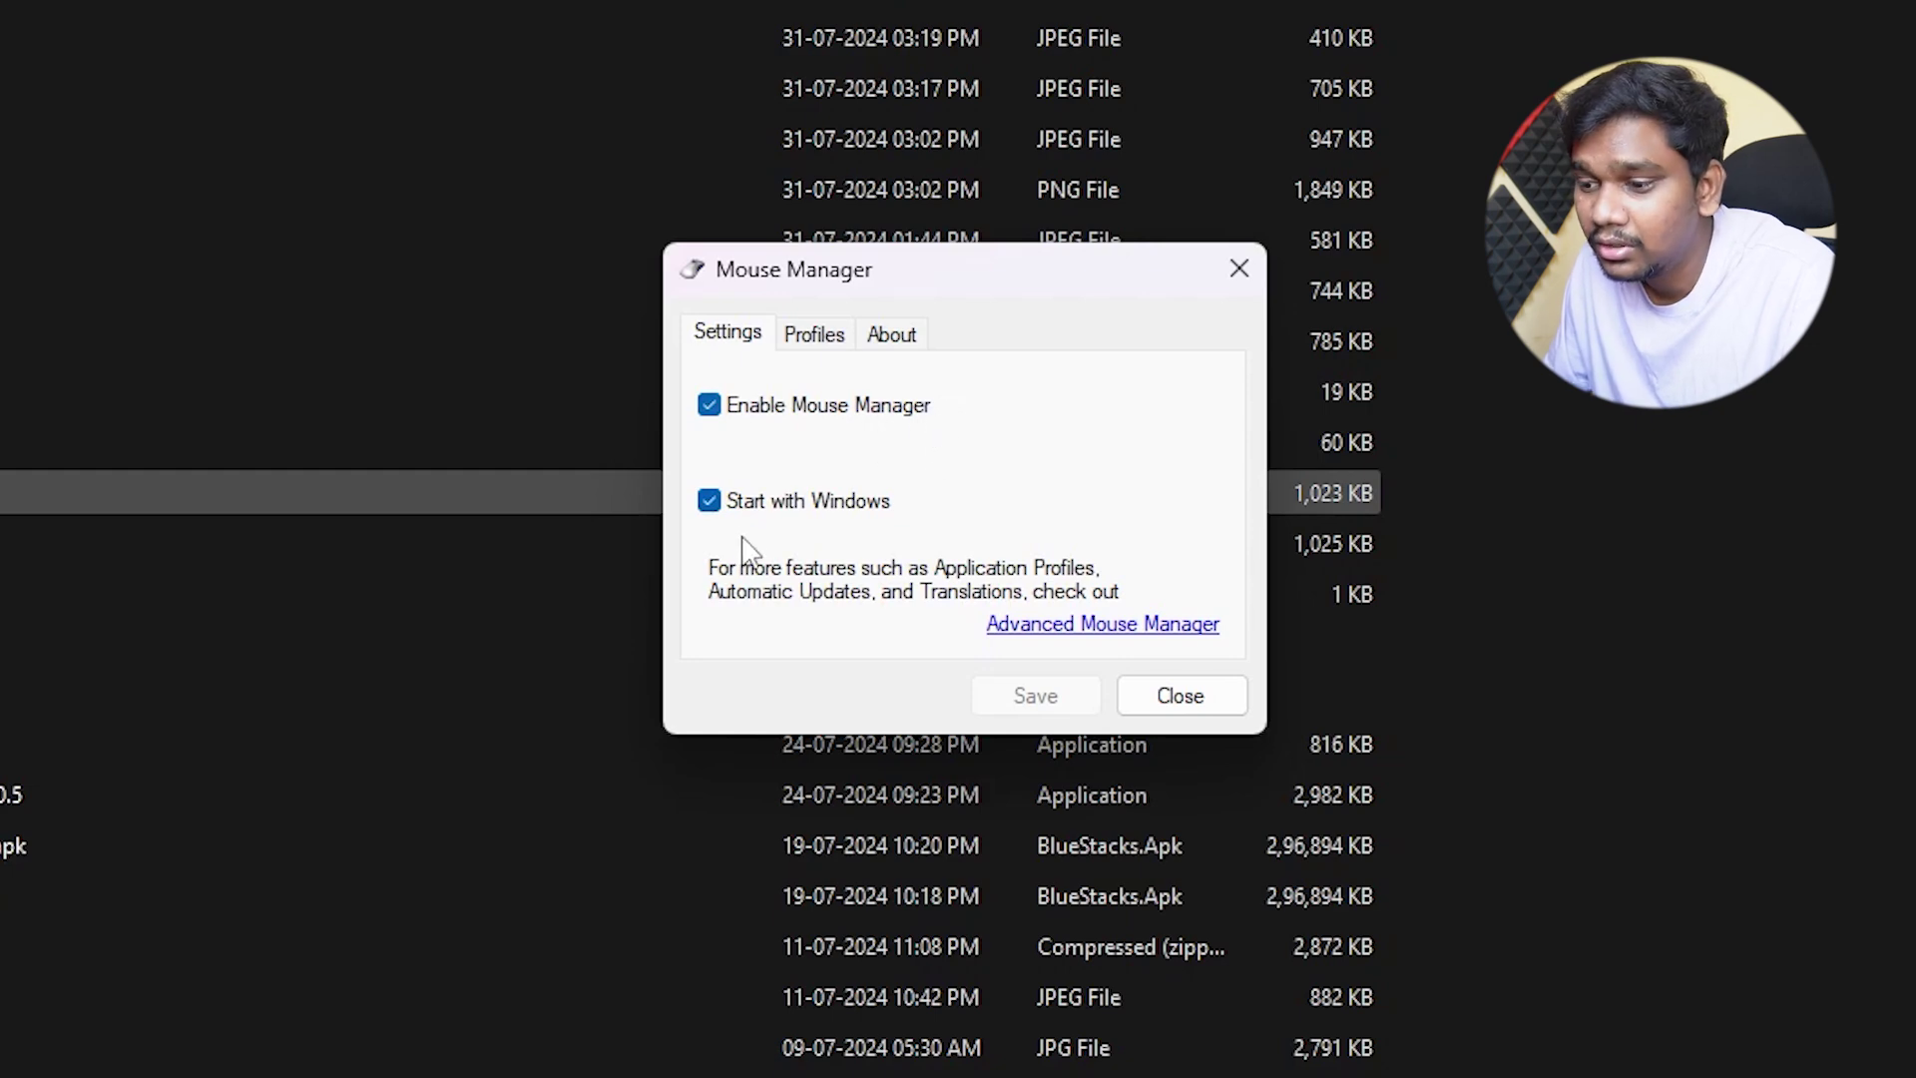
left_click(819, 341)
left_click(887, 425)
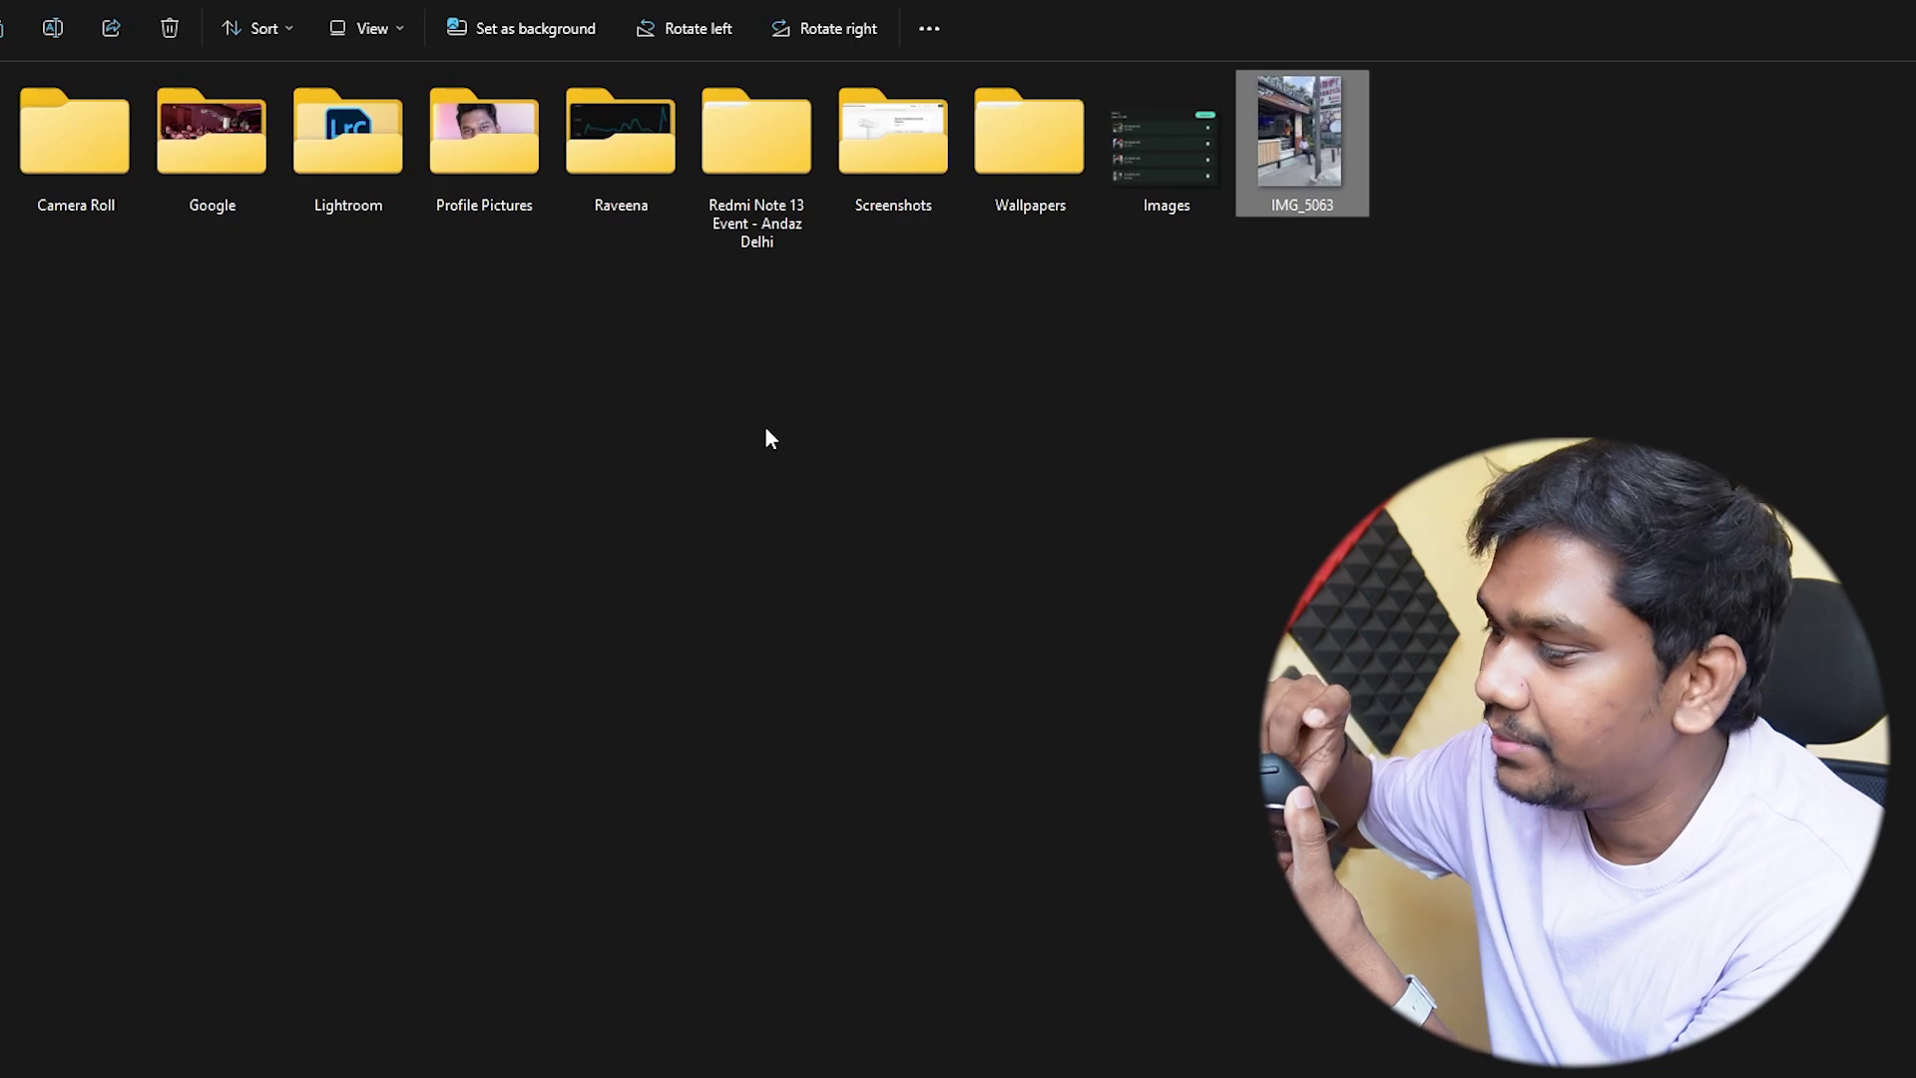
Paste a duplicate of IMG_5063 into the pictures folder with Ctrl+V
key("ctrl+v")
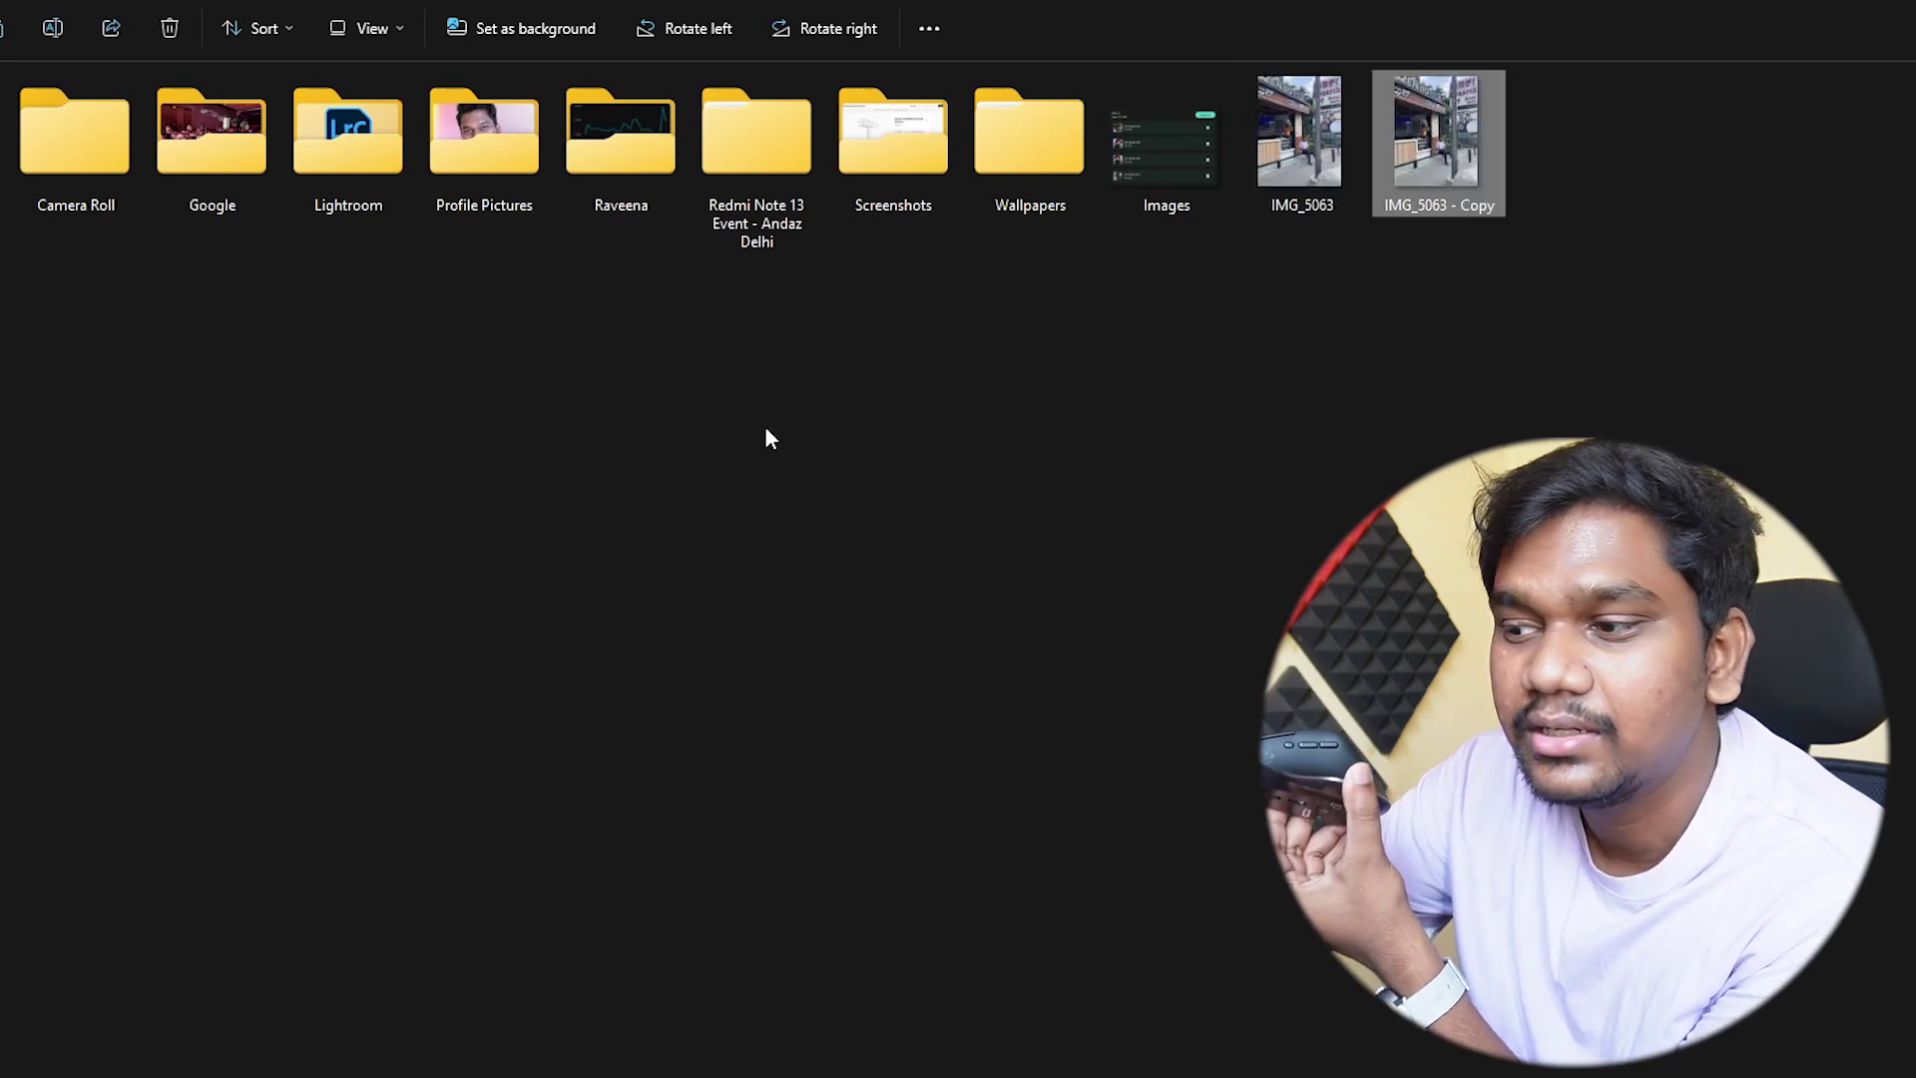